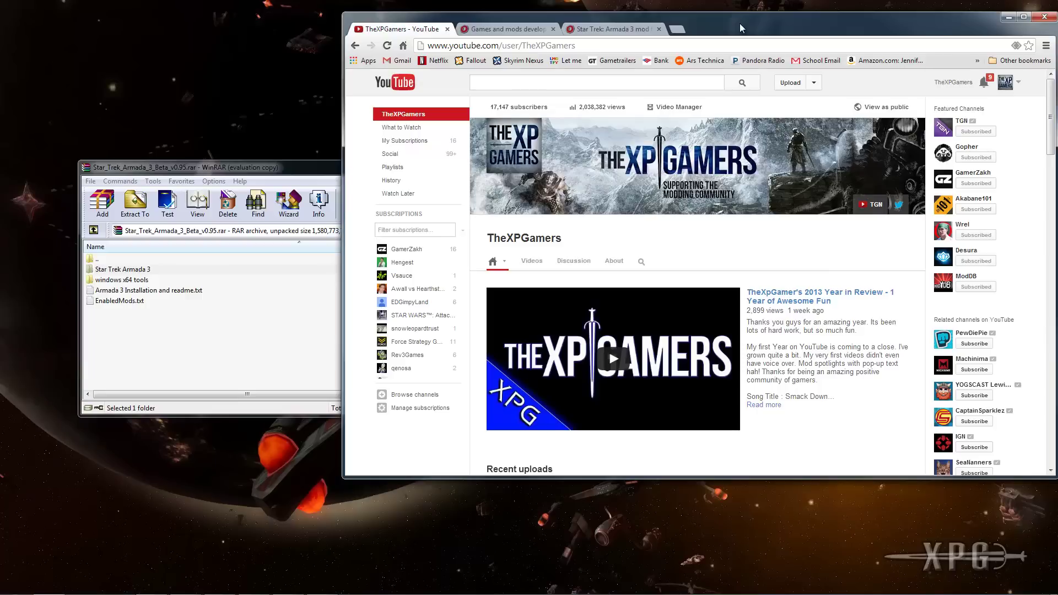
Step: Scroll the TheXPGamers channel page down to its Recent uploads list
scroll(620, 238, "down", 5)
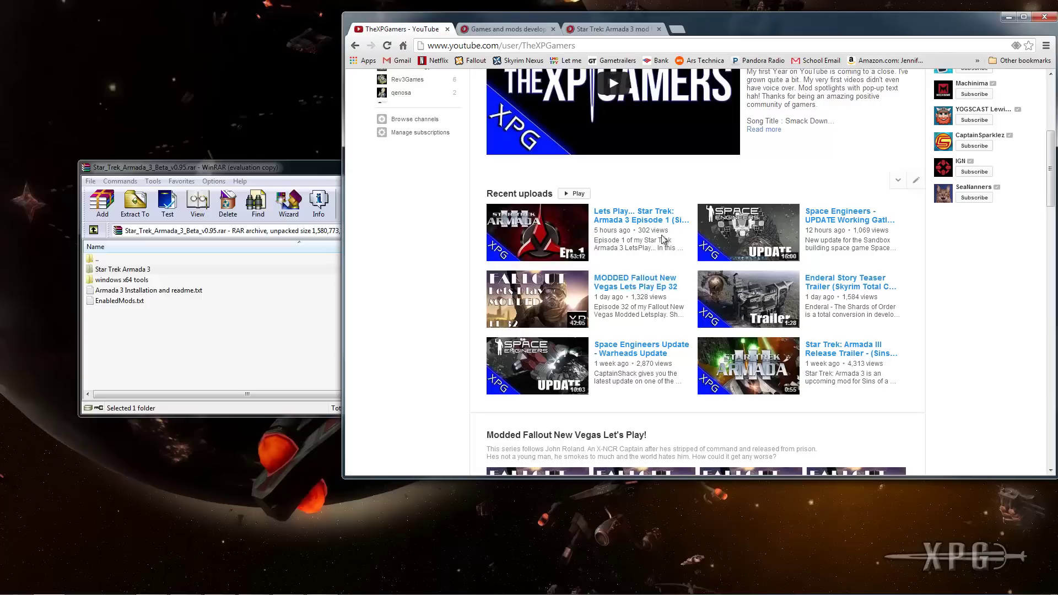
Step: On ModDB, search for 'Star Trek Armada 3' to find the Rebellion mod
left_click(521, 32)
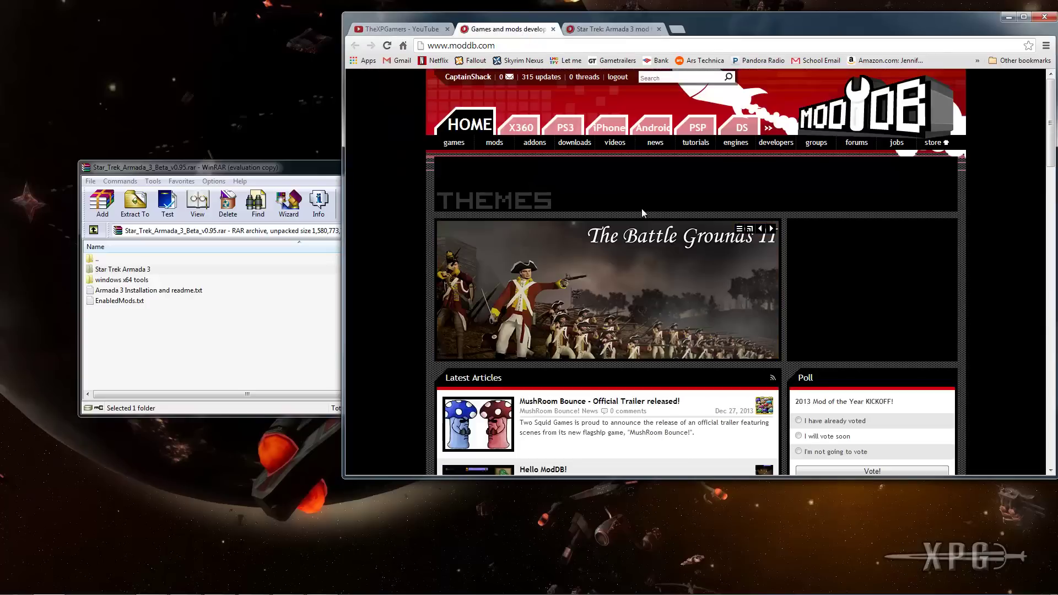
scroll(858, 135, "down", 5)
scroll(854, 171, "up", 5)
left_click(671, 76)
type("Star Trek Armada 3")
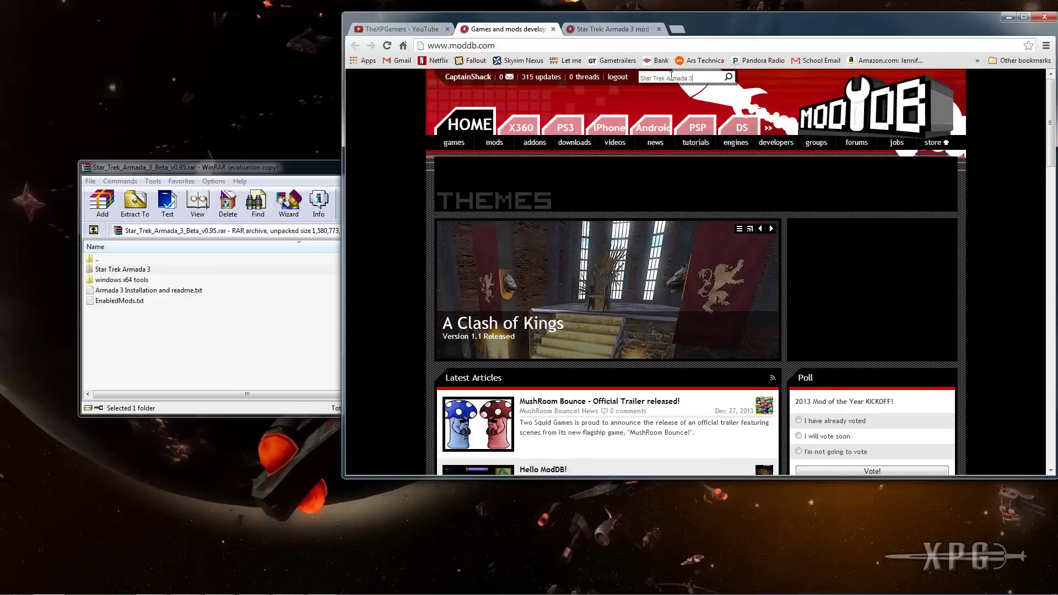
key("Return")
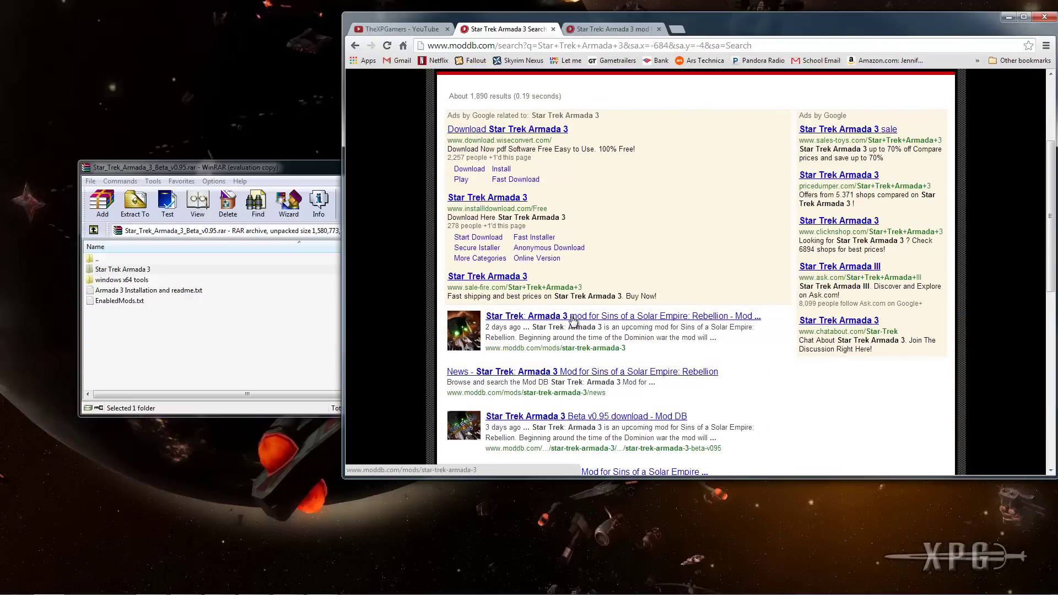
Step: Open the Star Trek: Armada 3 mod page and read through it
left_click(573, 320)
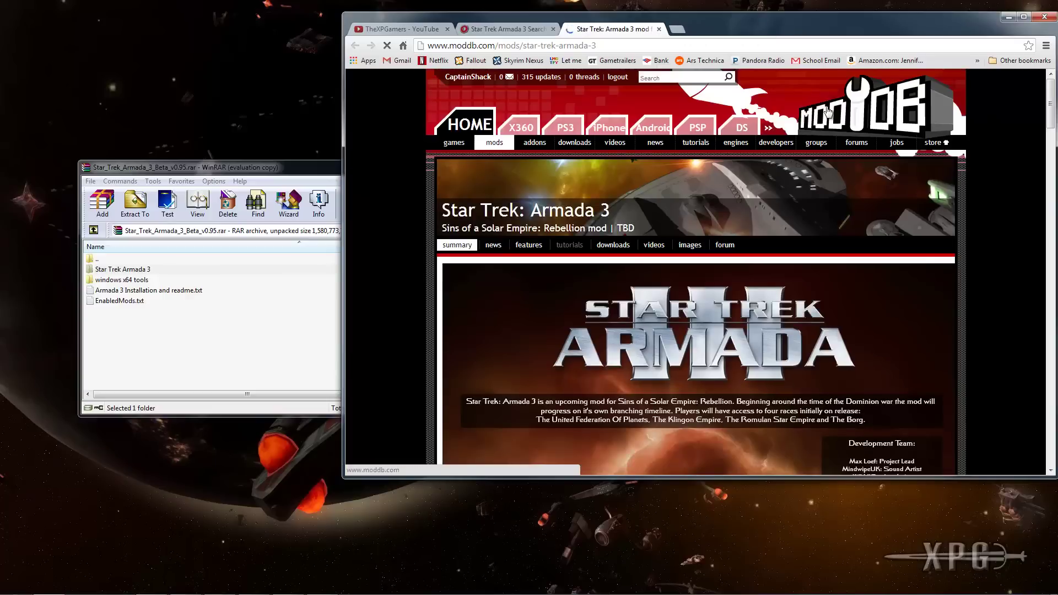
scroll(826, 111, "down", 10)
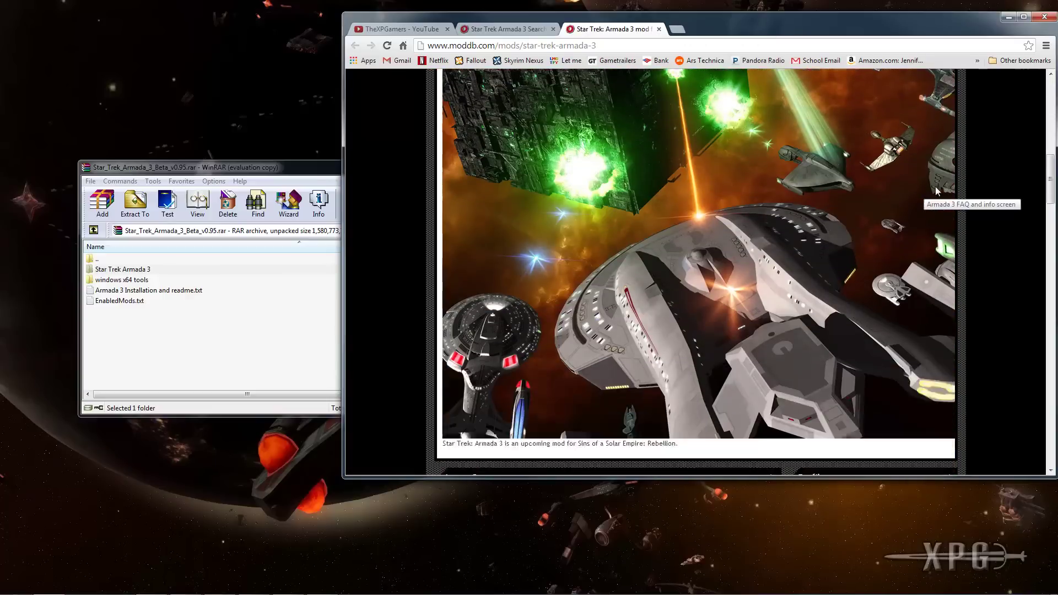
scroll(826, 193, "down", 5)
scroll(716, 196, "up", 12)
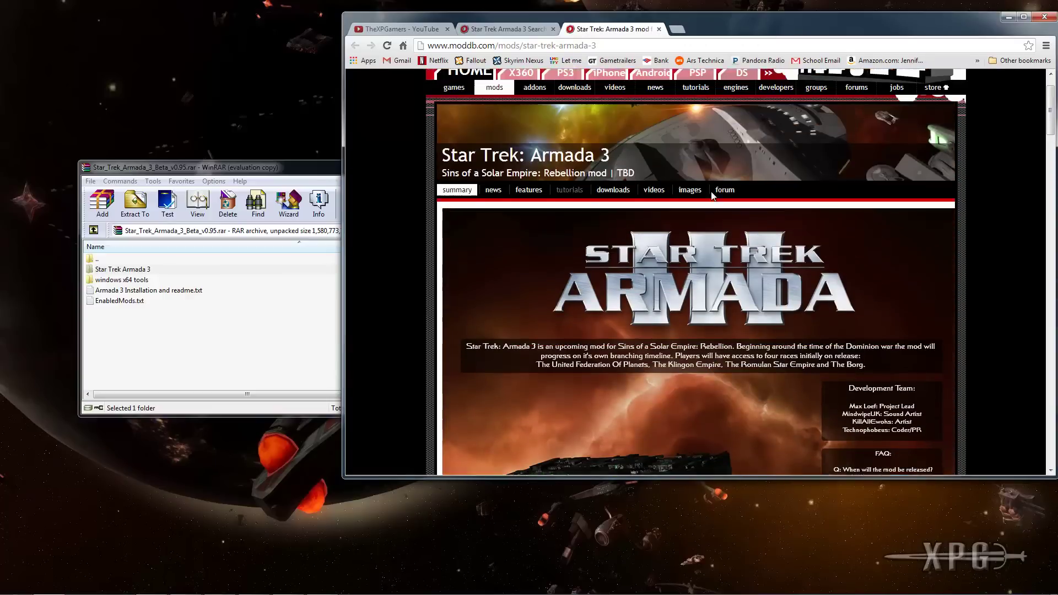
scroll(712, 194, "down", 12)
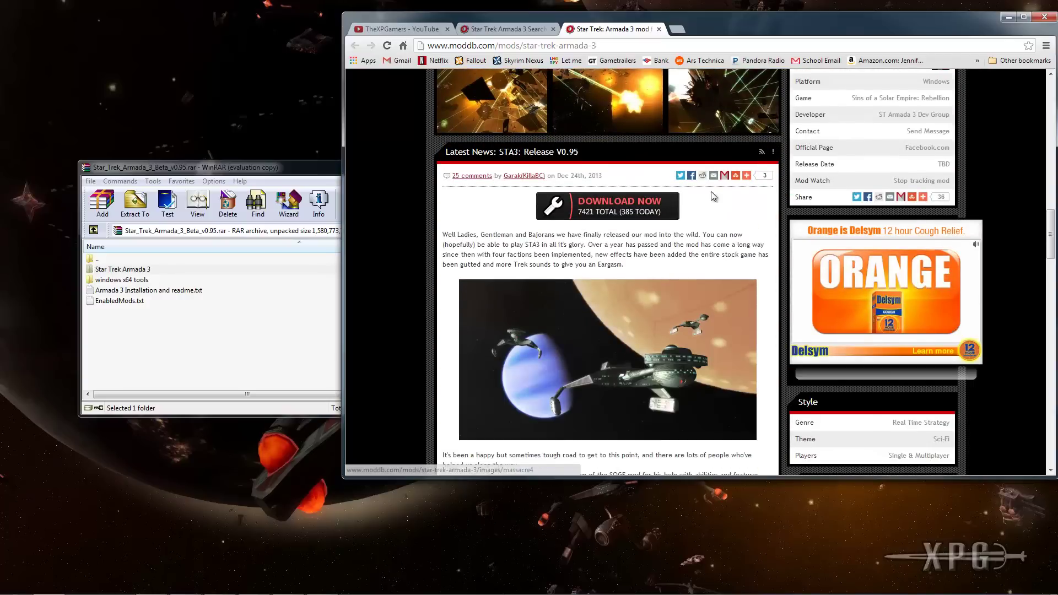
scroll(714, 196, "down", 2)
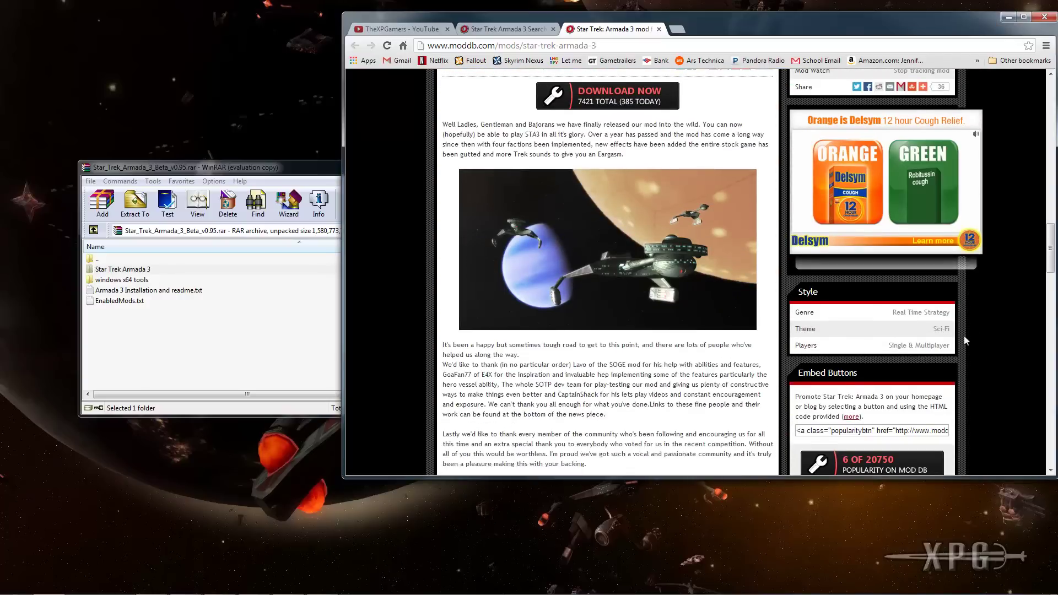
scroll(978, 281, "up", 1)
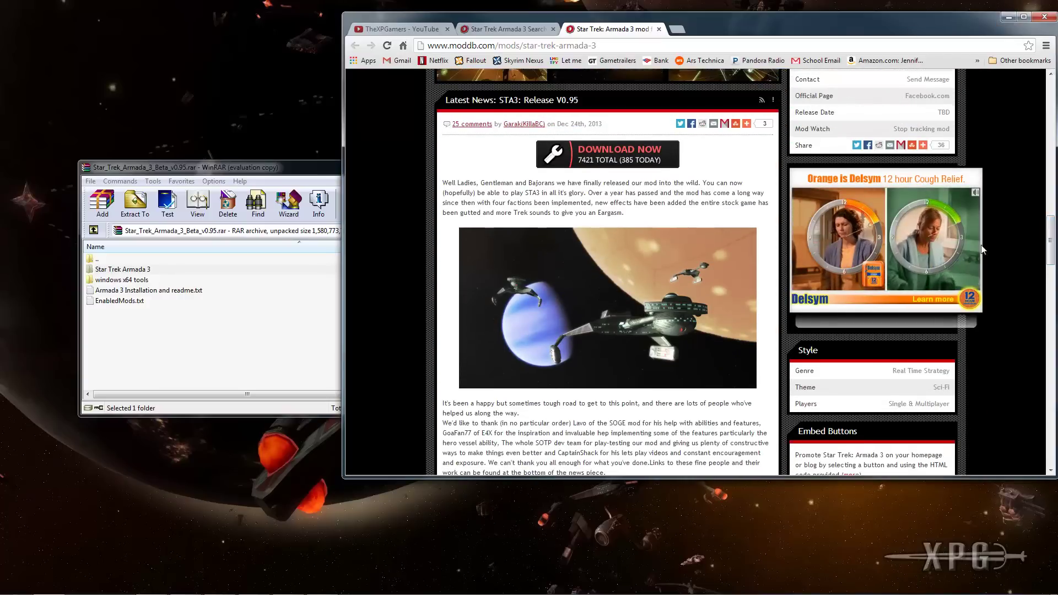
Step: Show the mod's downloads list with the Beta v0.95 file
left_click_drag(1049, 240, 1046, 83)
left_click(616, 246)
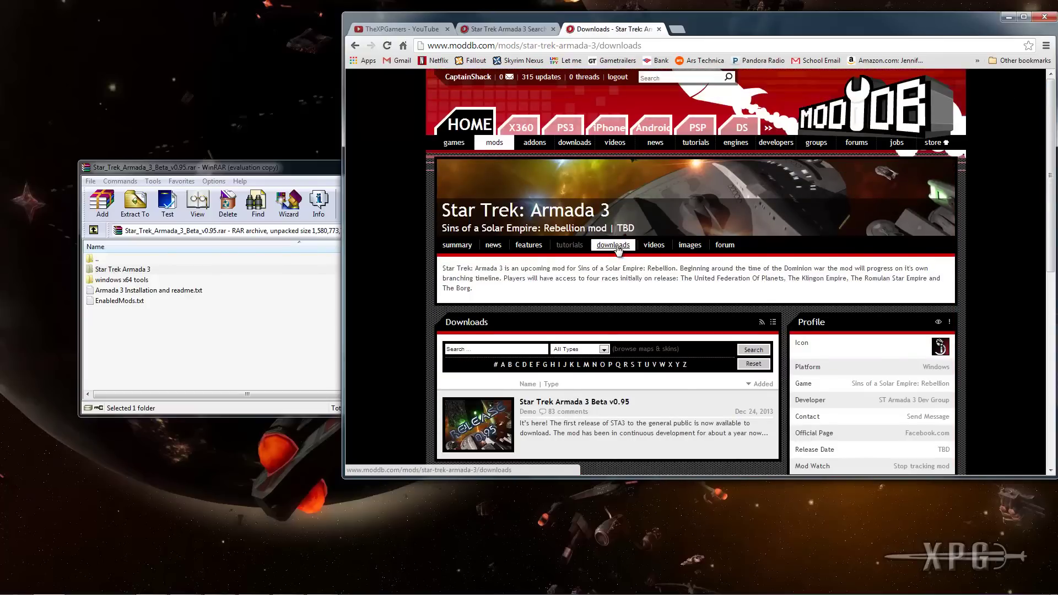
scroll(618, 249, "down", 2)
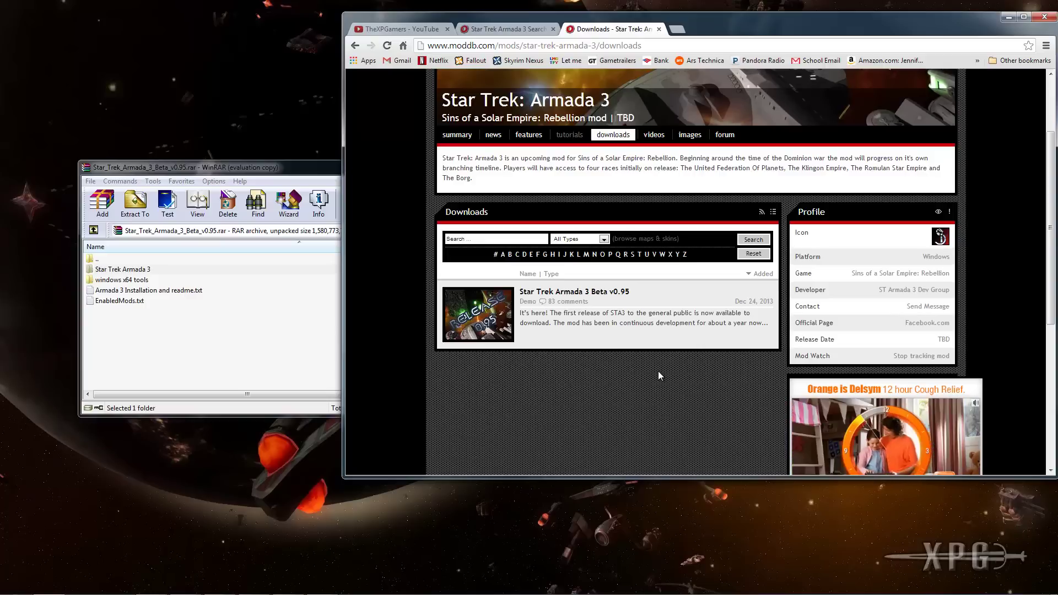
Step: Open the Beta v0.95 file page and start downloading the rar archive
left_click(603, 292)
scroll(615, 369, "down", 3)
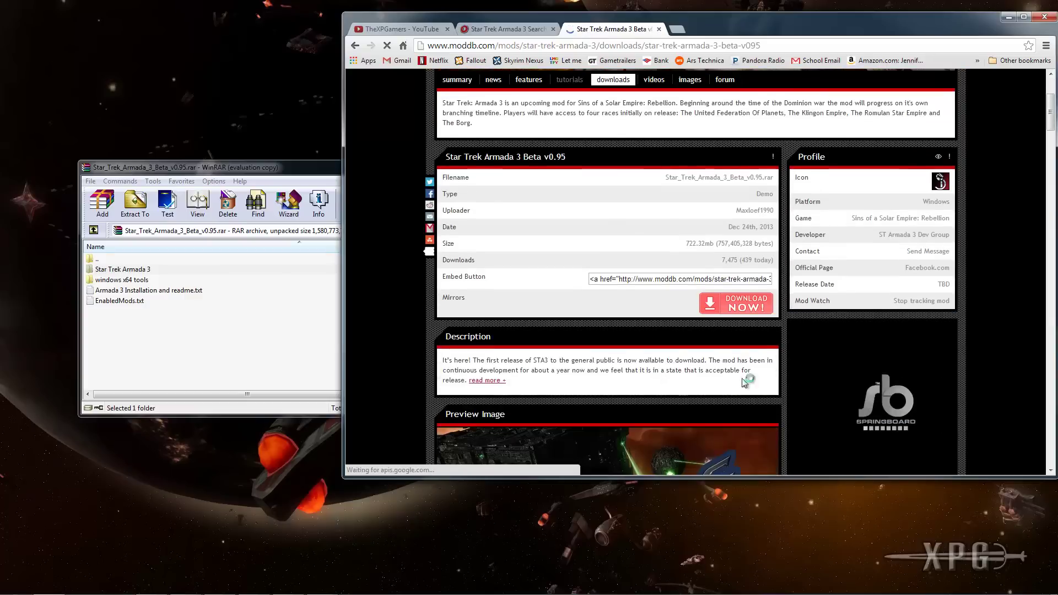
left_click(741, 307)
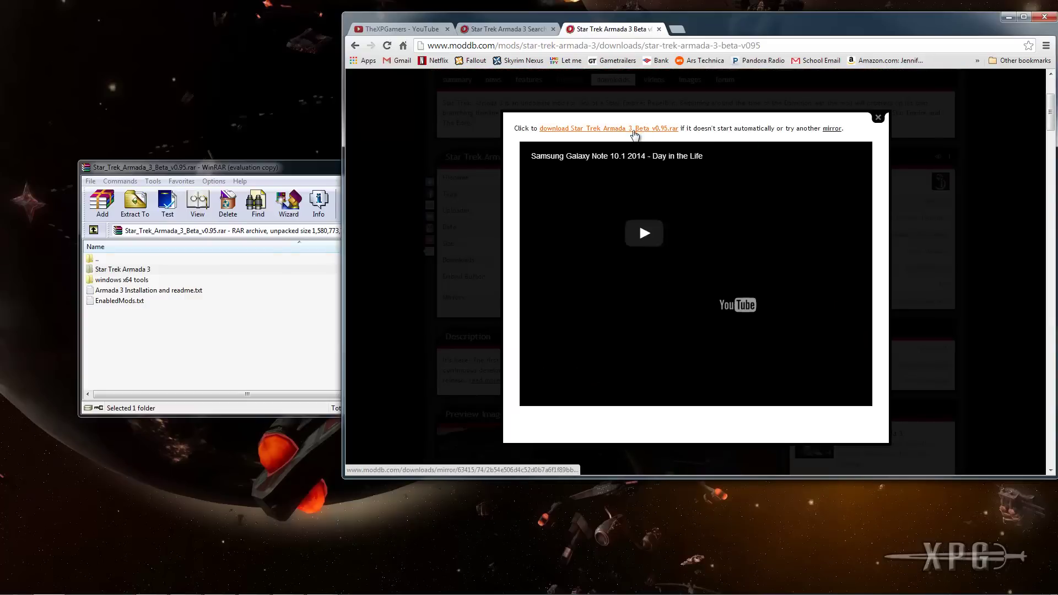
left_click(634, 130)
left_click(878, 106)
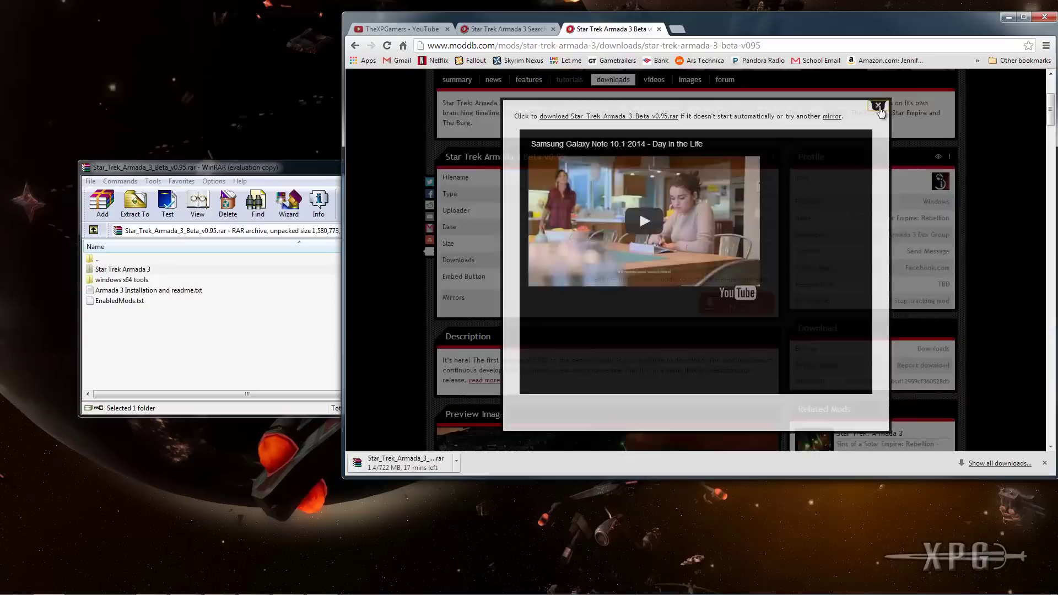
Step: Cancel the running browser download and return to the WinRAR archive window
right_click(418, 462)
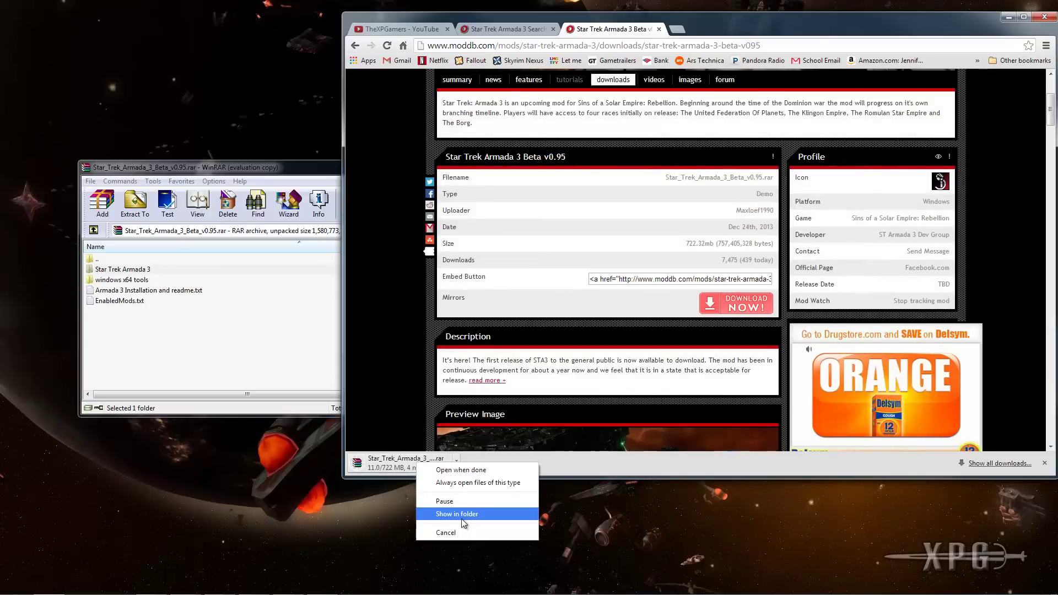
left_click(462, 532)
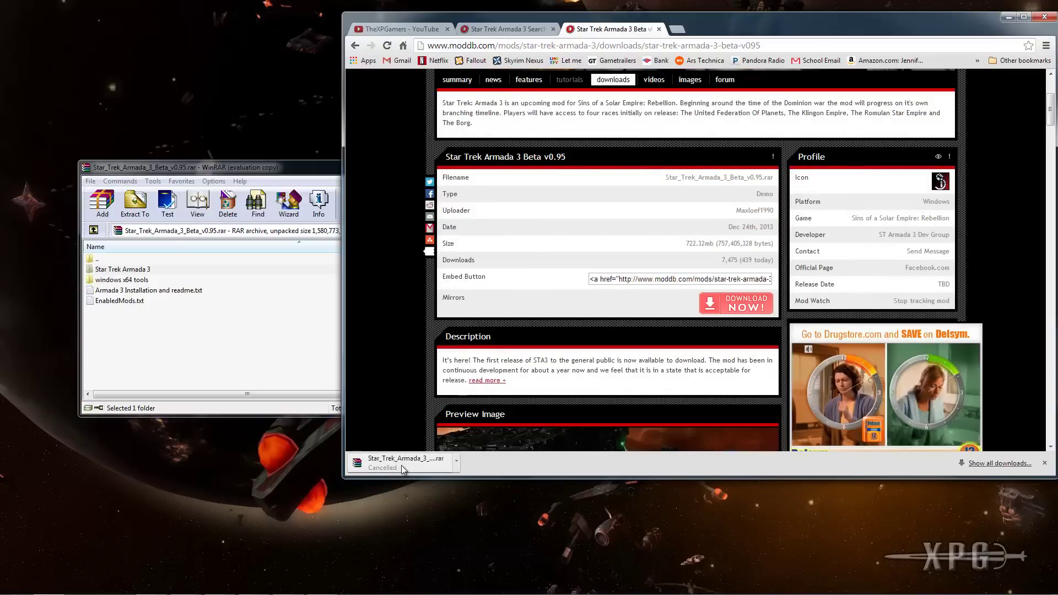
left_click(234, 371)
Step: Reposition the WinRAR window and select 'Armada 3 Installation and readme.txt'
left_click_drag(322, 171, 307, 186)
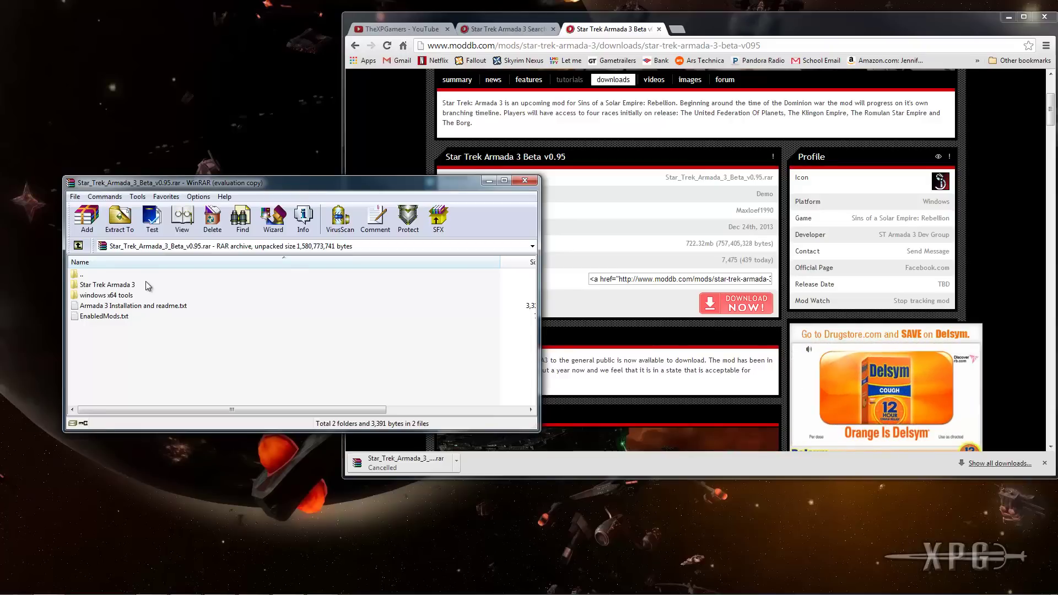
mouse_move(295, 191)
left_mouse_down()
mouse_move(292, 204)
mouse_move(290, 196)
left_mouse_up()
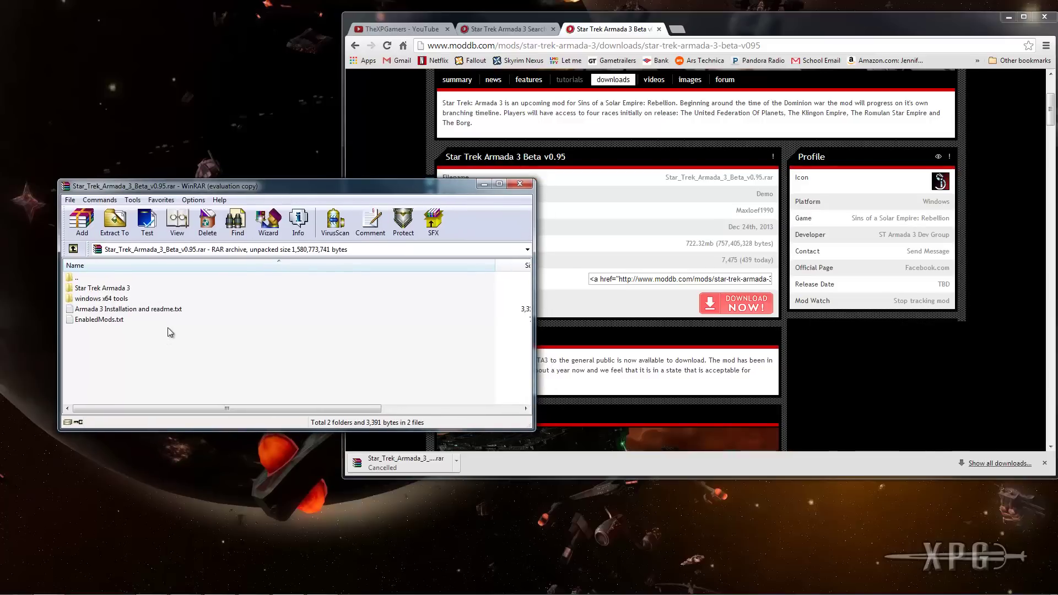
left_click(144, 310)
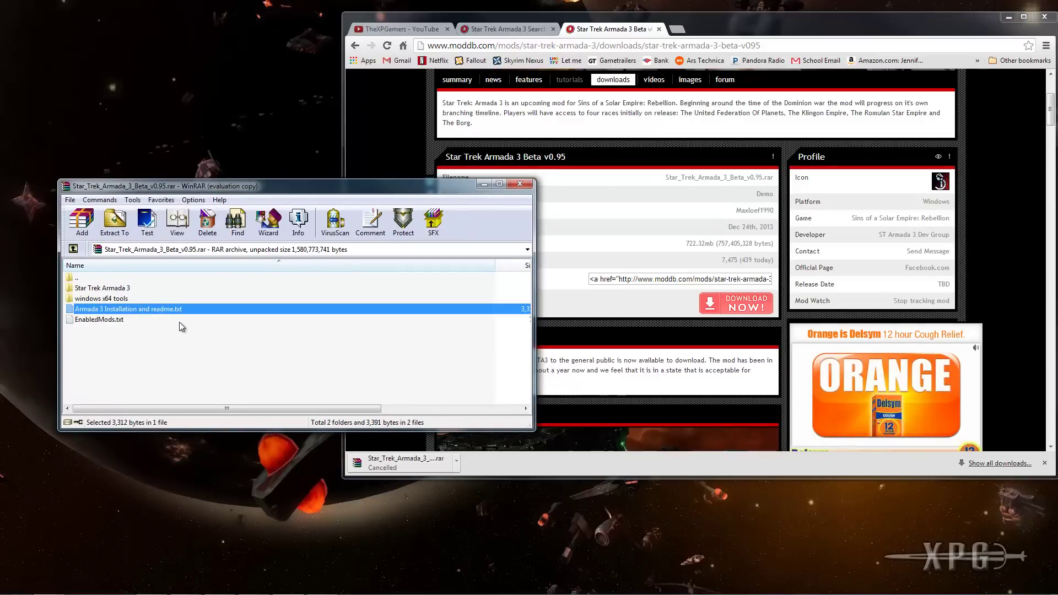
Step: Open the readme in Notepad, narrow it beside WinRAR, and highlight the mod folder path
double_click(102, 310)
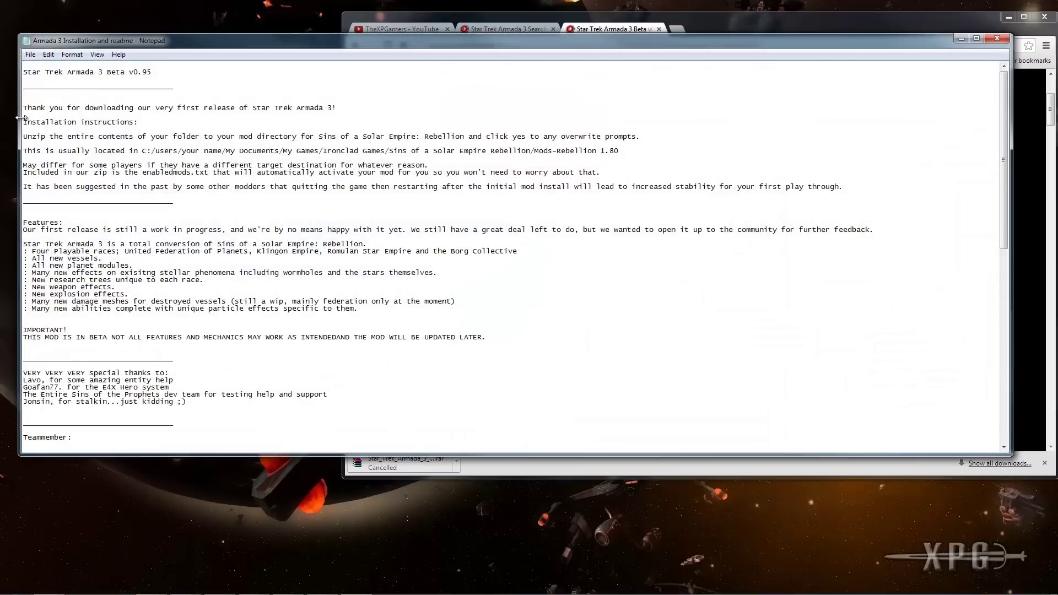
left_click_drag(20, 118, 817, 223)
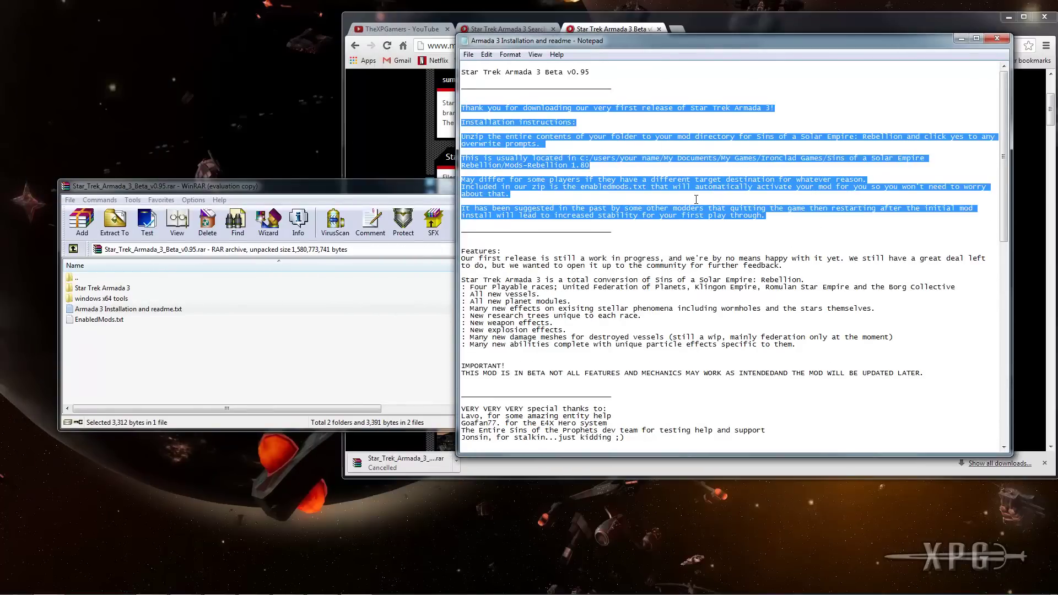
left_click(481, 168)
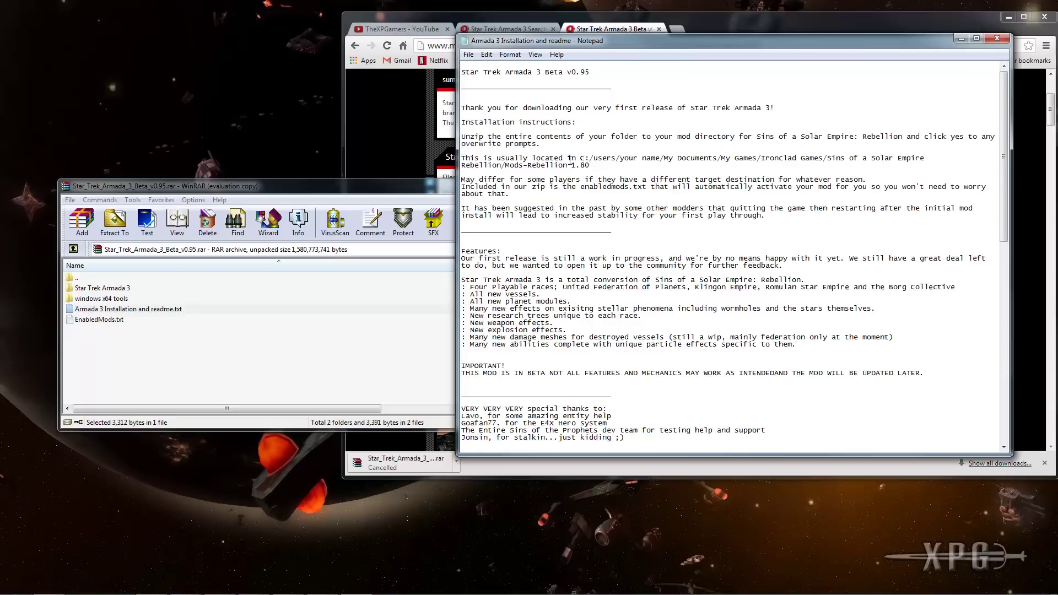
left_click_drag(571, 161, 711, 160)
left_click(739, 186)
Step: Close the readme and open Local Disk (C:) from Computer
left_click(996, 38)
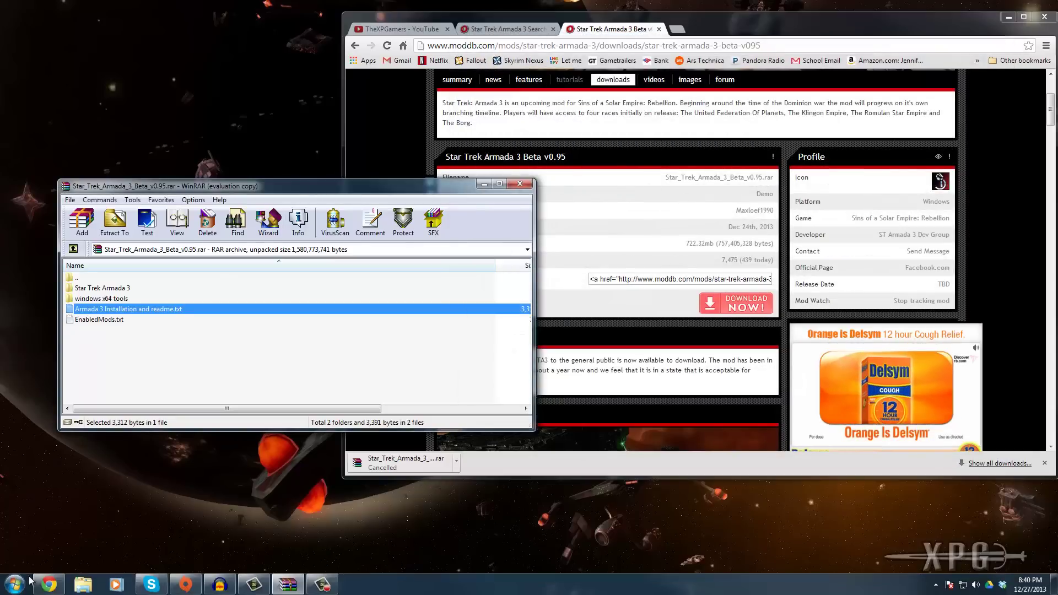
left_click(28, 582)
left_click(185, 420)
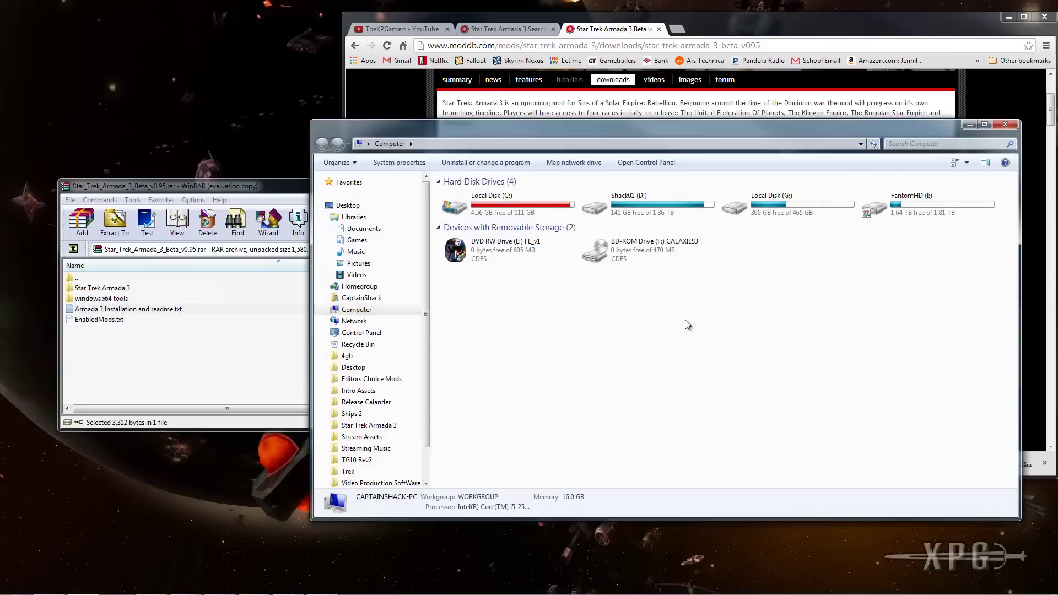
double_click(502, 205)
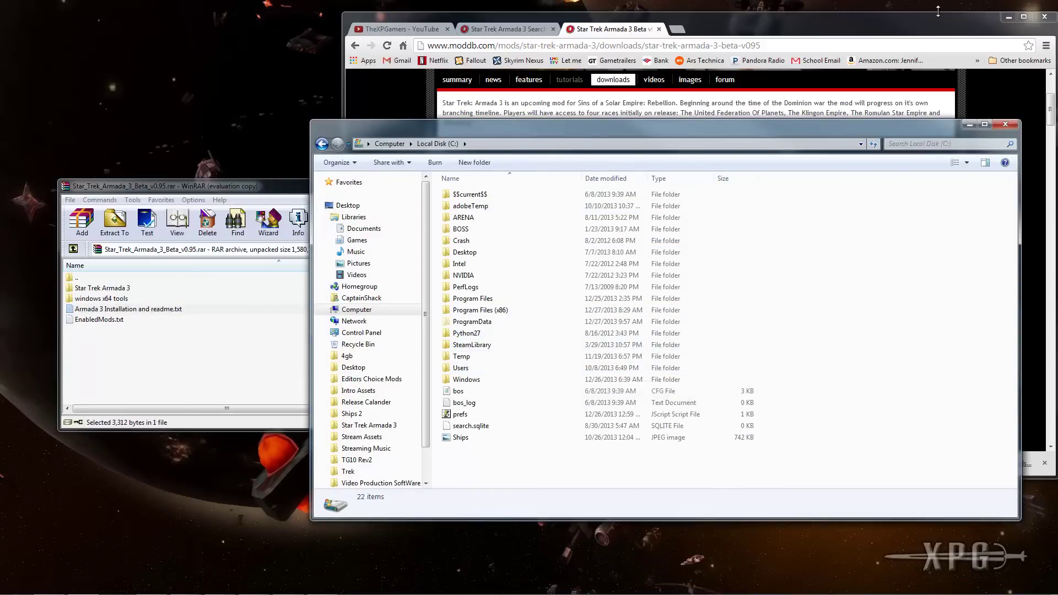
Step: Close the Beta download and search results browser tabs, returning to the drive window
left_click(658, 29)
left_click(553, 29)
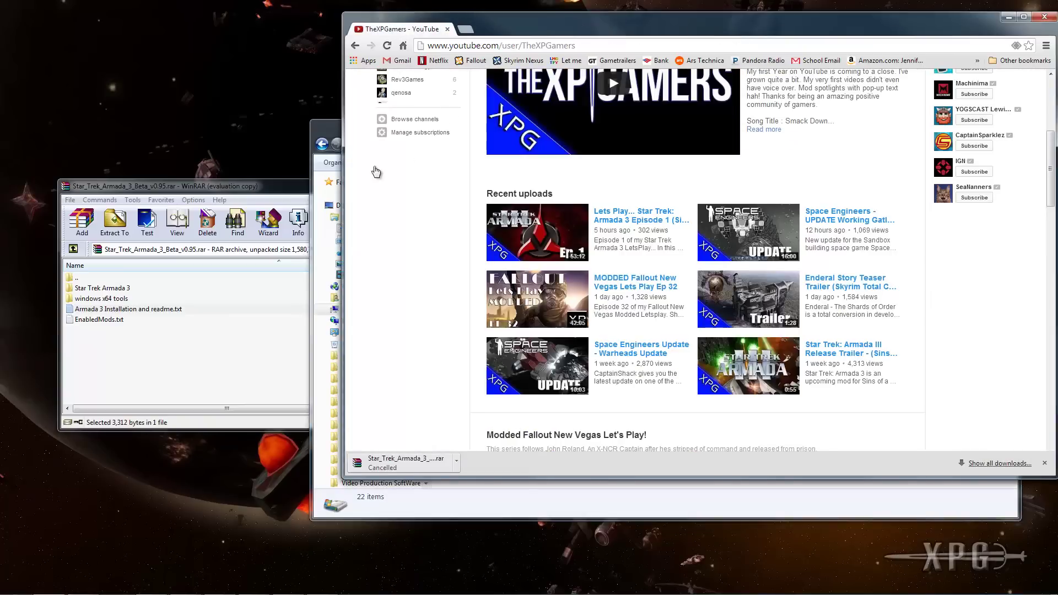
left_click(315, 131)
left_click(316, 131)
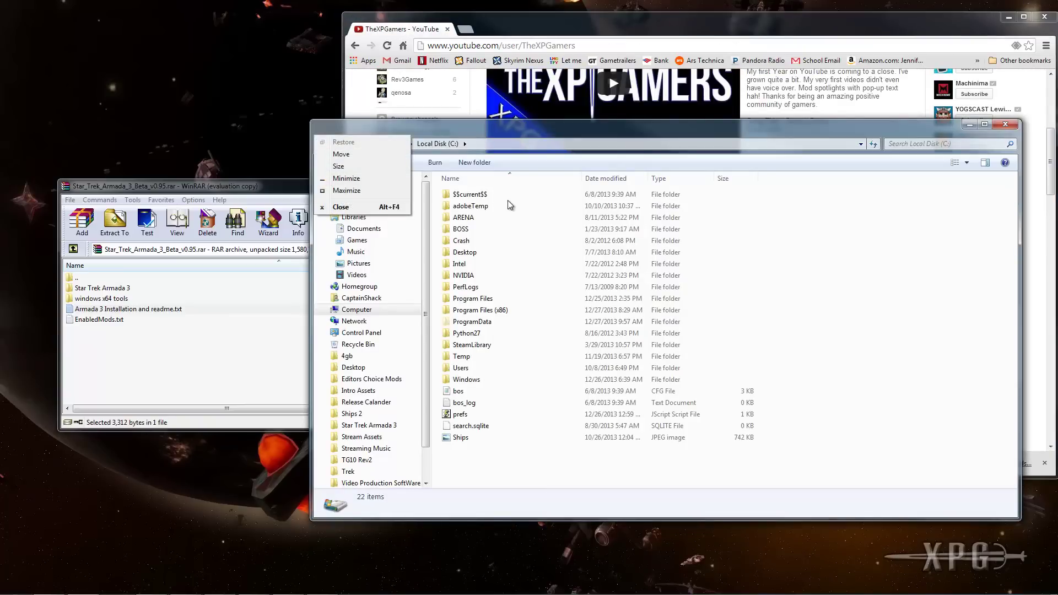
left_click(509, 127)
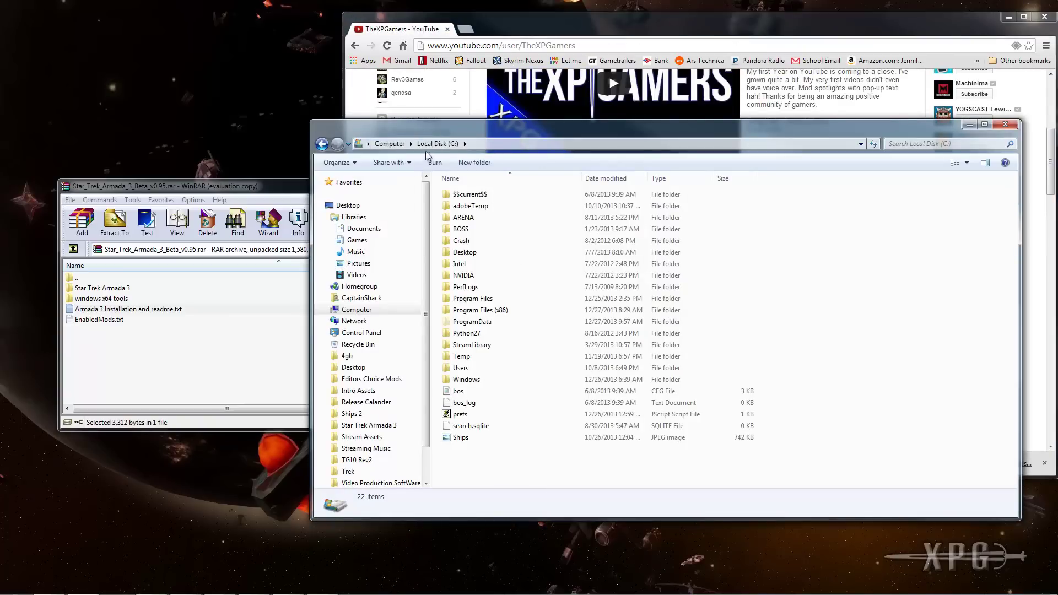
Step: Open Users, then the user's personal folder, then My Documents
double_click(463, 367)
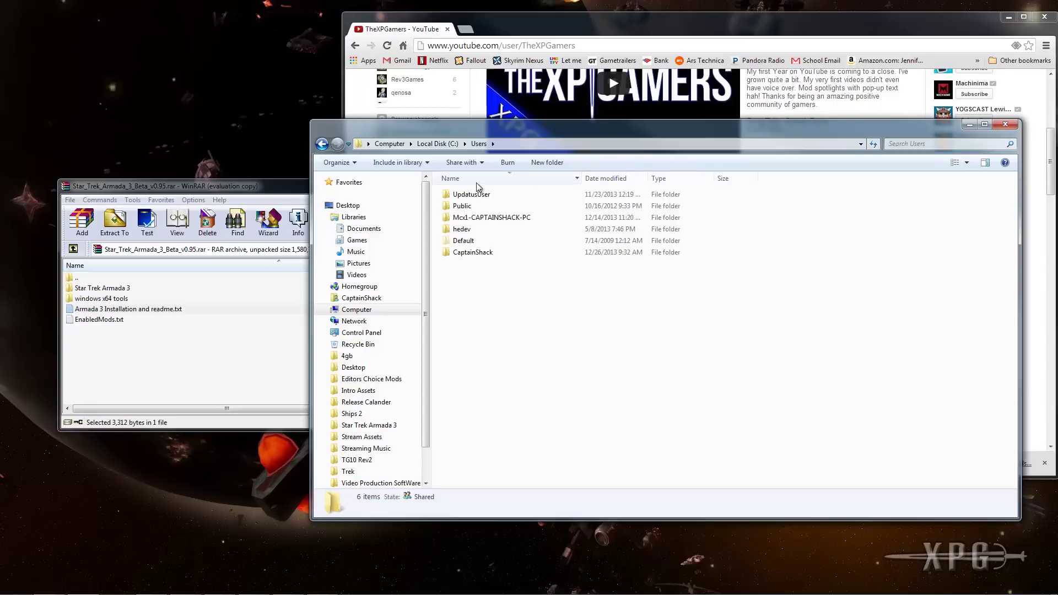
left_click(469, 253)
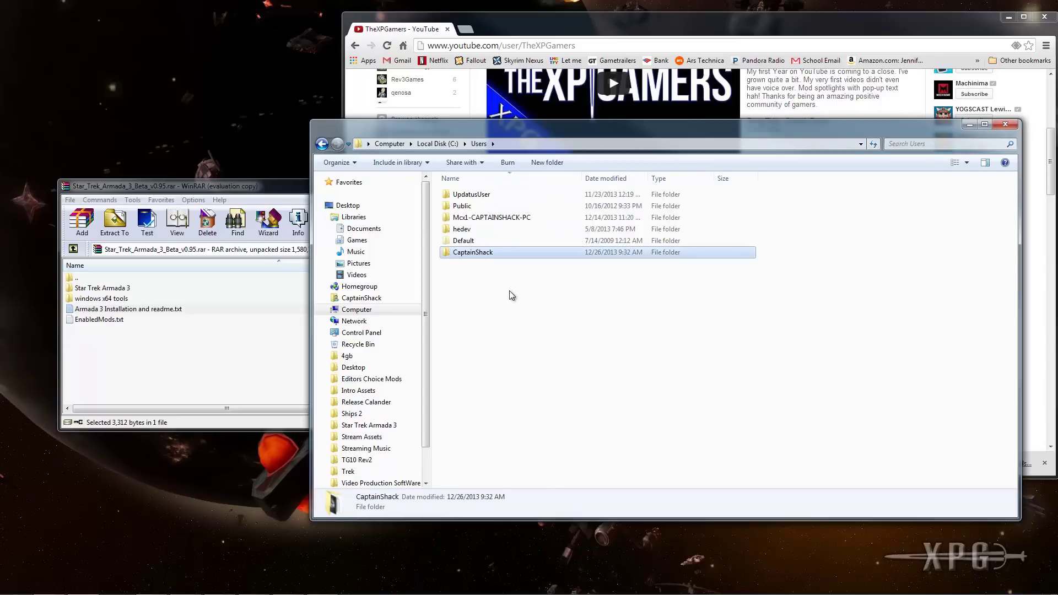
double_click(475, 255)
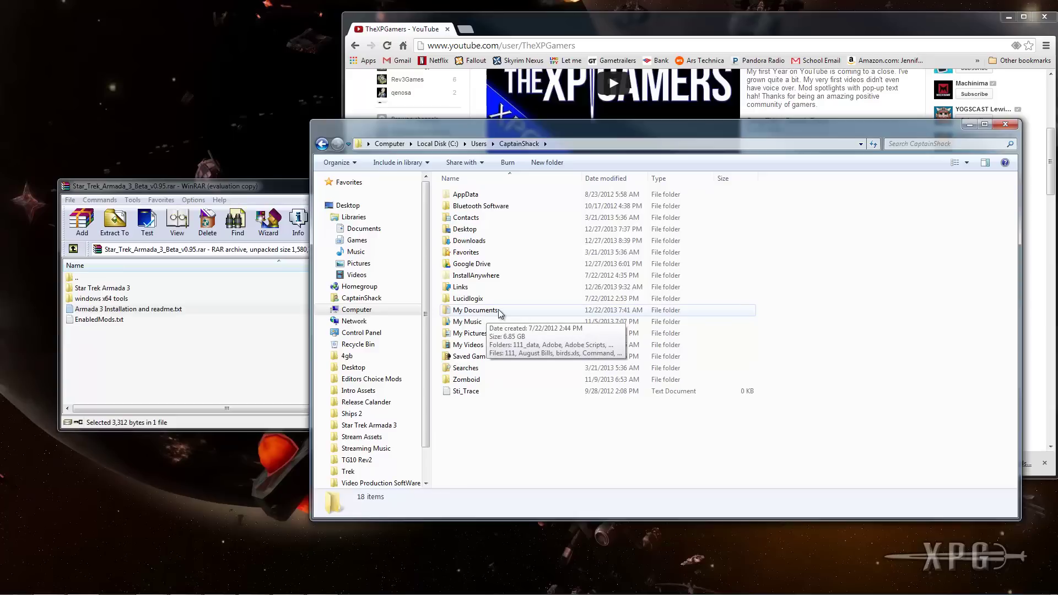
double_click(495, 312)
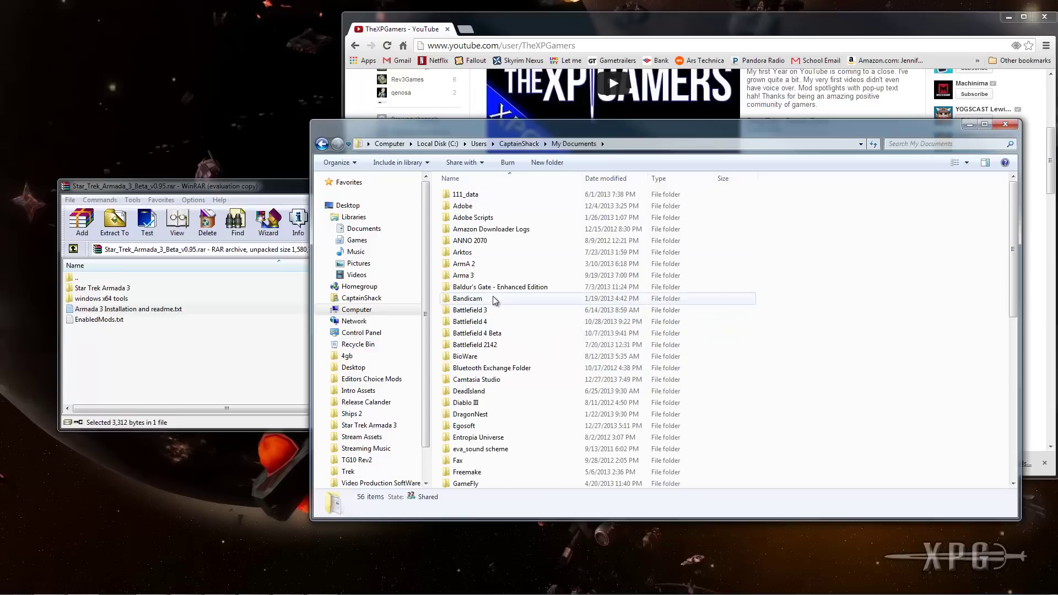
Step: Open My Games and then its Ironclad Games folder
scroll(508, 299, "down", 4)
left_click(530, 412)
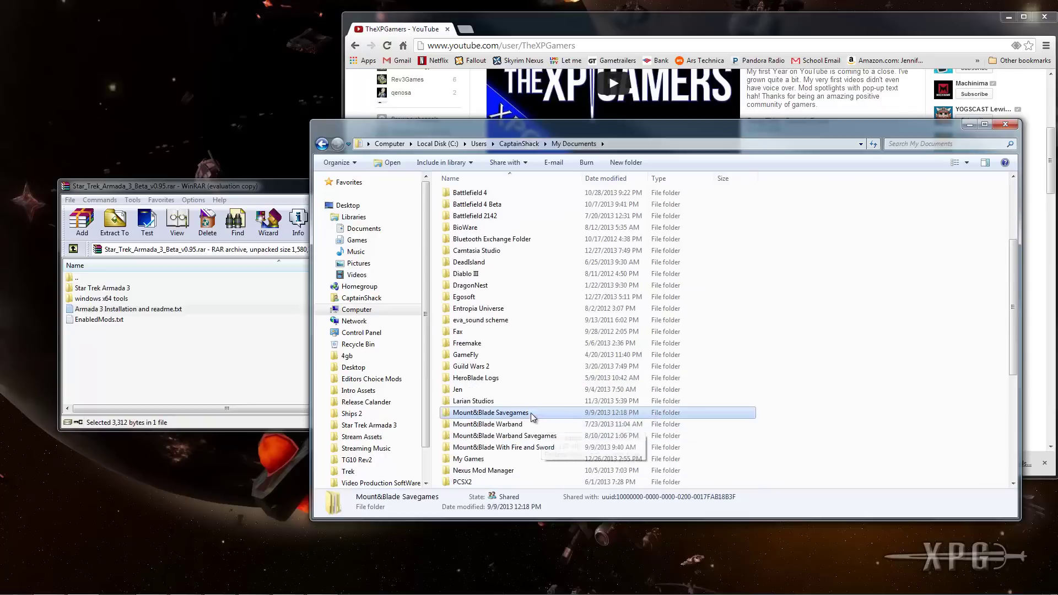
key("Down")
key("Down")
key("Down")
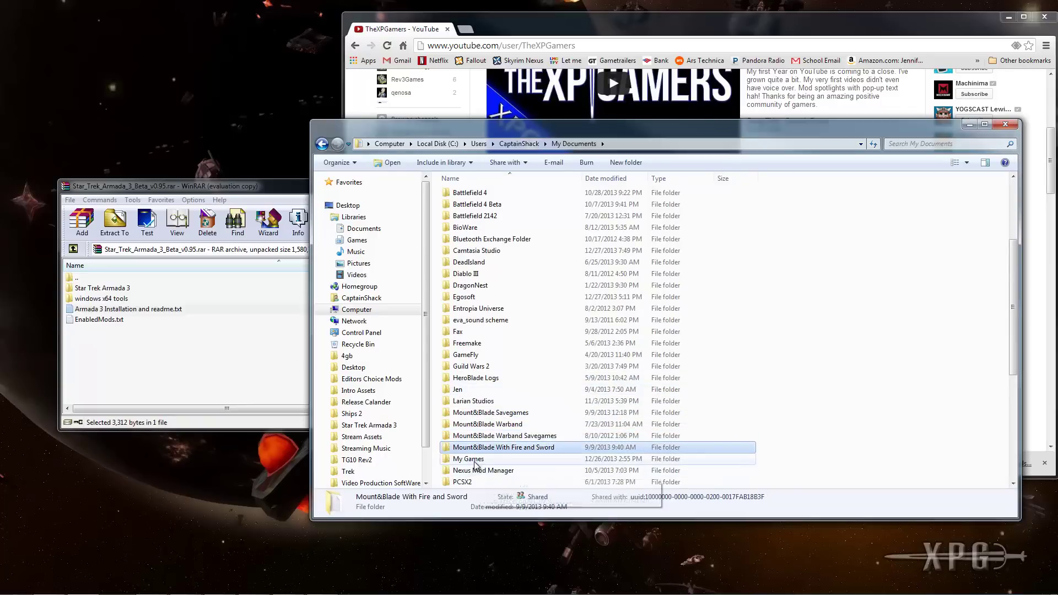
key("Down")
double_click(483, 464)
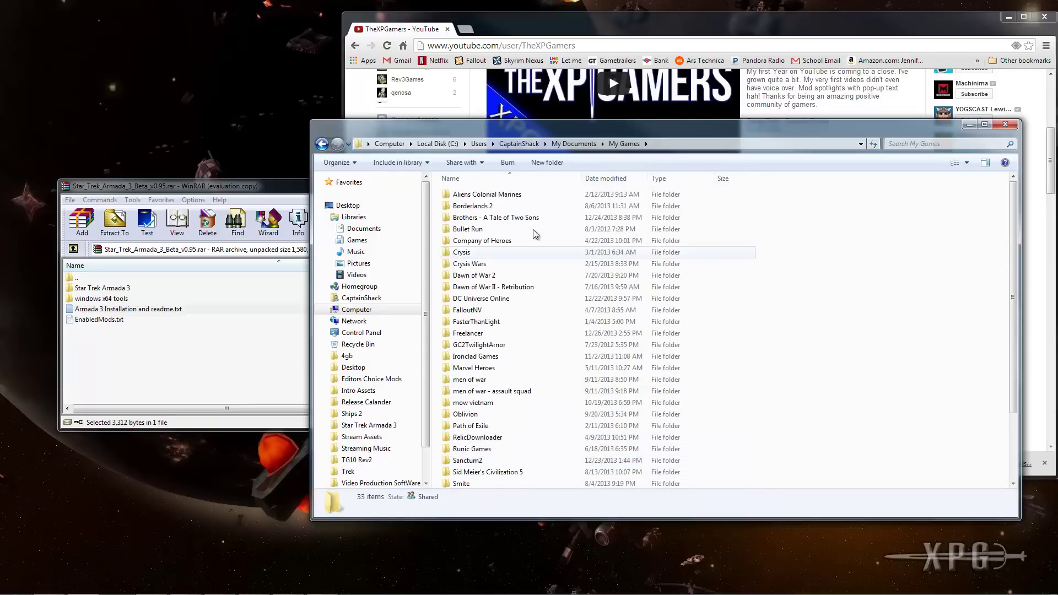
scroll(498, 259, "down", 3)
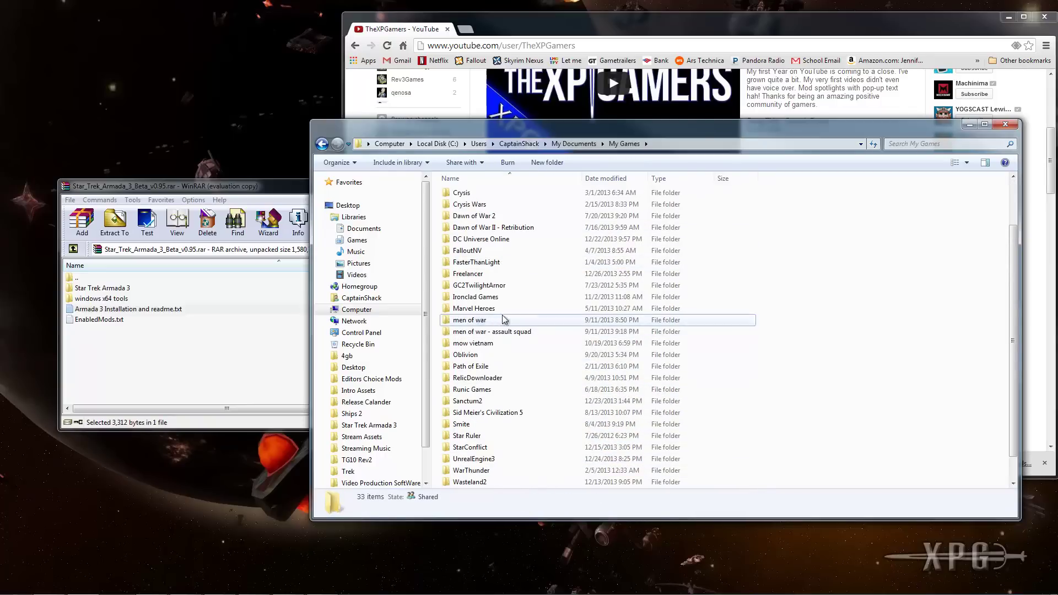
left_click(533, 318)
key("Up")
key("Up")
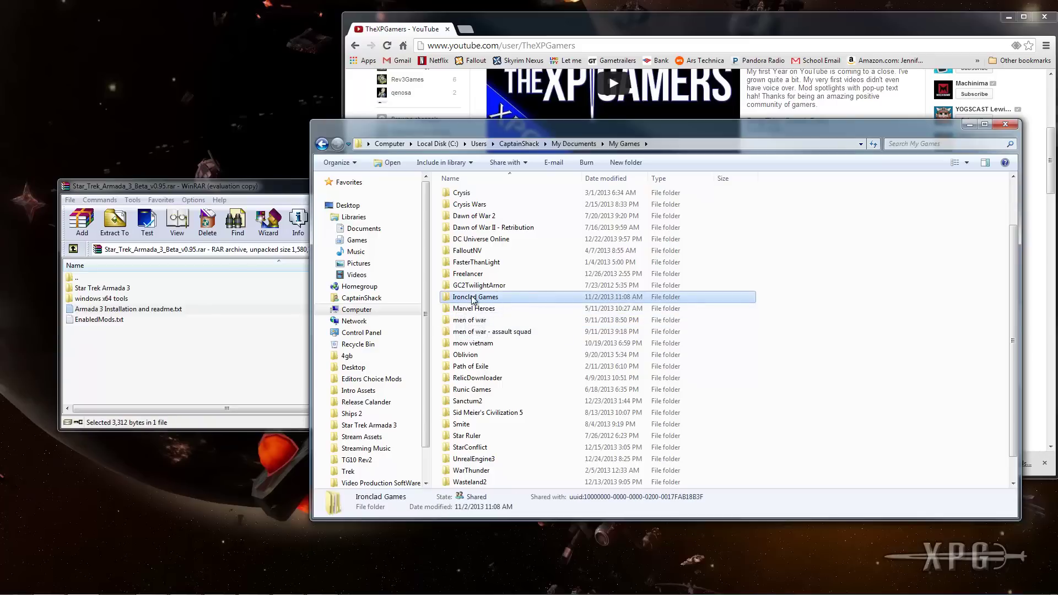
double_click(492, 300)
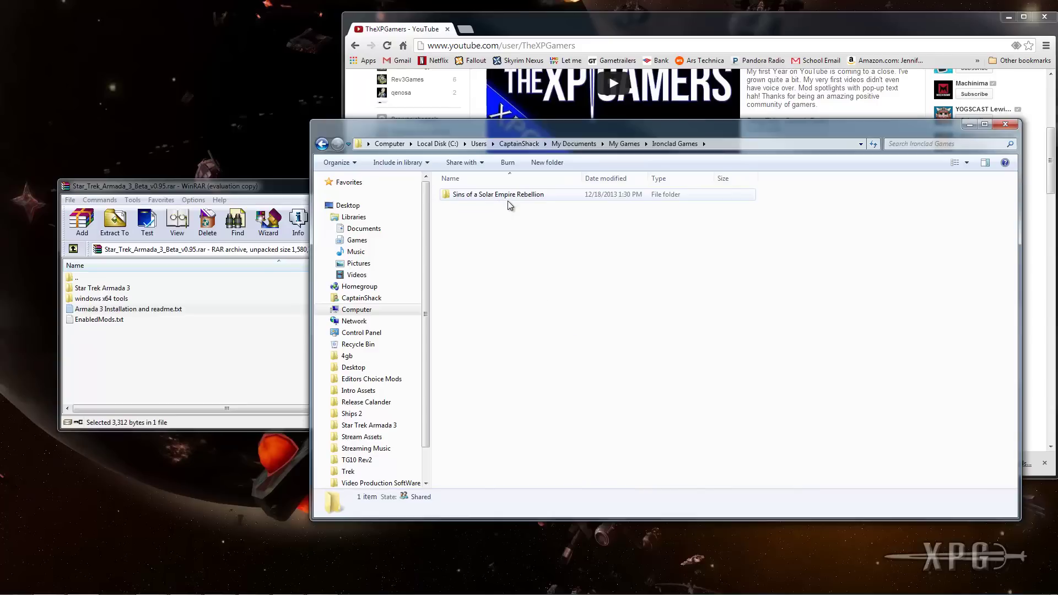
Step: Open Sins of a Solar Empire Rebellion, check Mods-Rebellion v1.82, then open v1.80
double_click(502, 198)
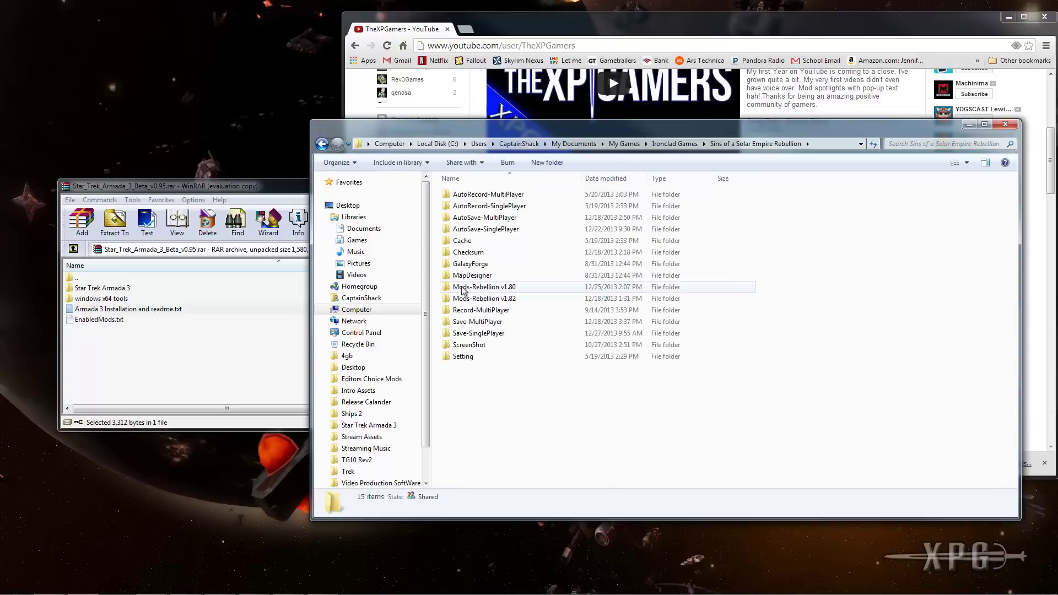
left_click(498, 299)
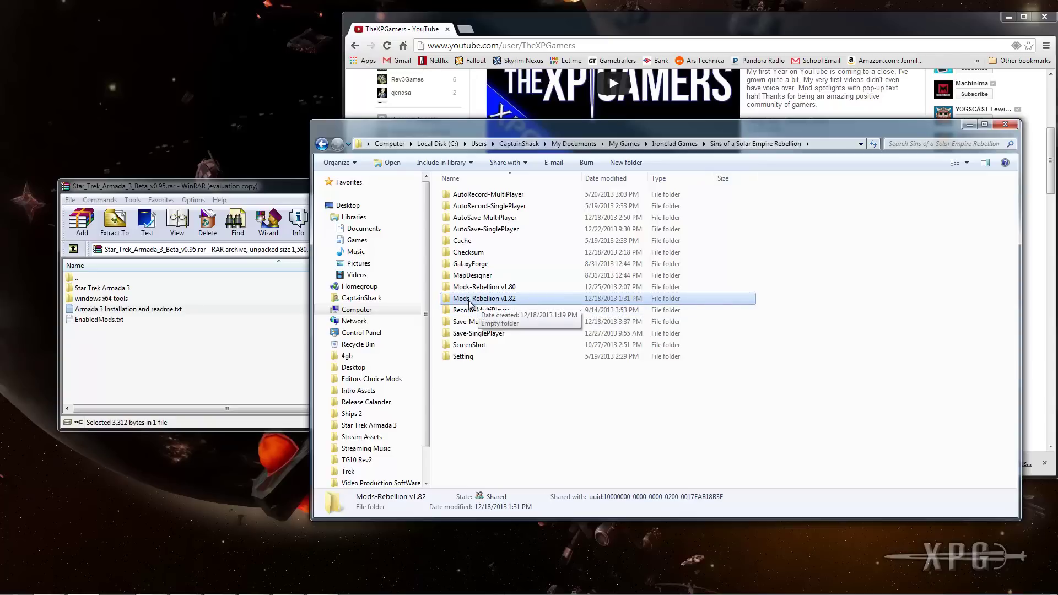
left_click(522, 287)
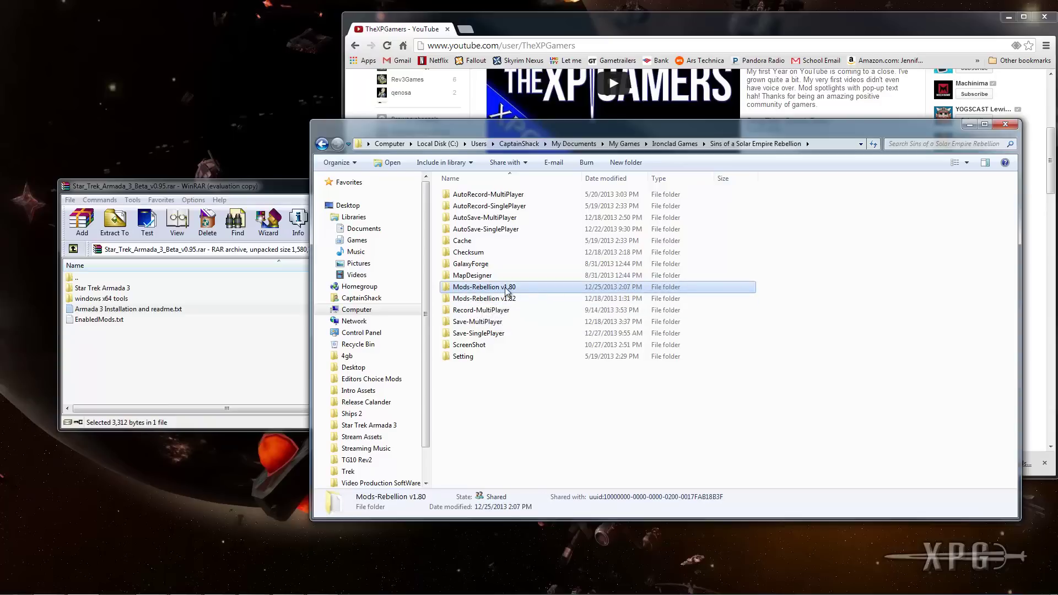
double_click(523, 287)
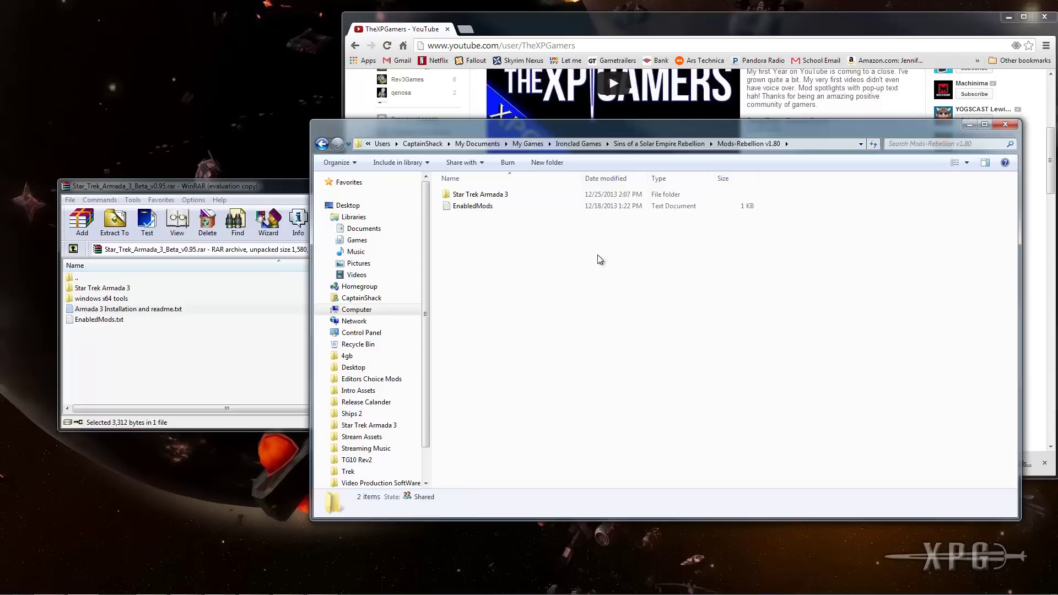
Step: Go back, recheck Mods-Rebellion v1.82, and reopen Mods-Rebellion v1.80
left_click(321, 144)
left_click(526, 299)
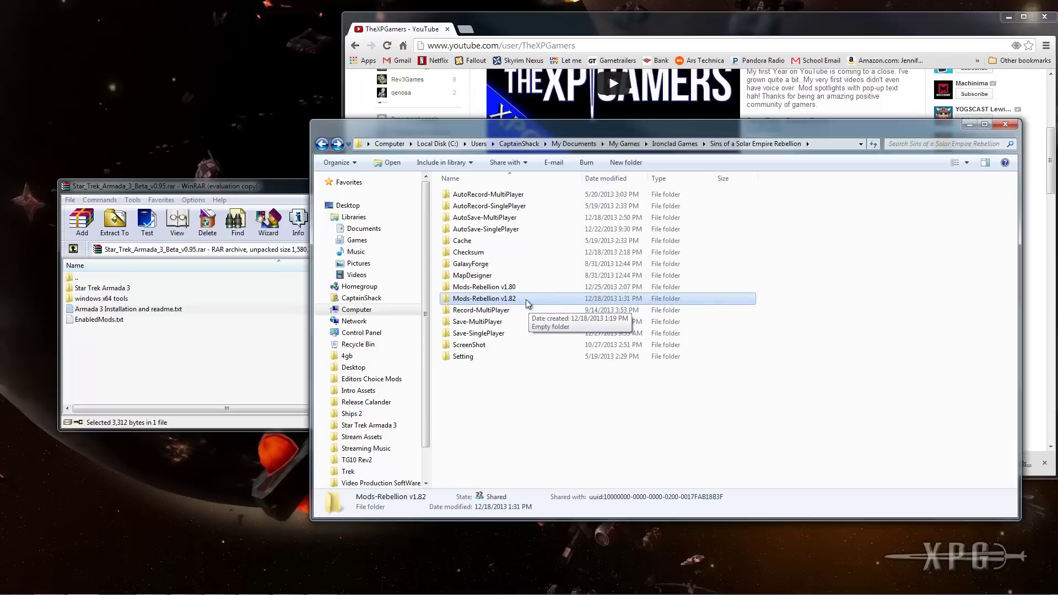
left_click(521, 288)
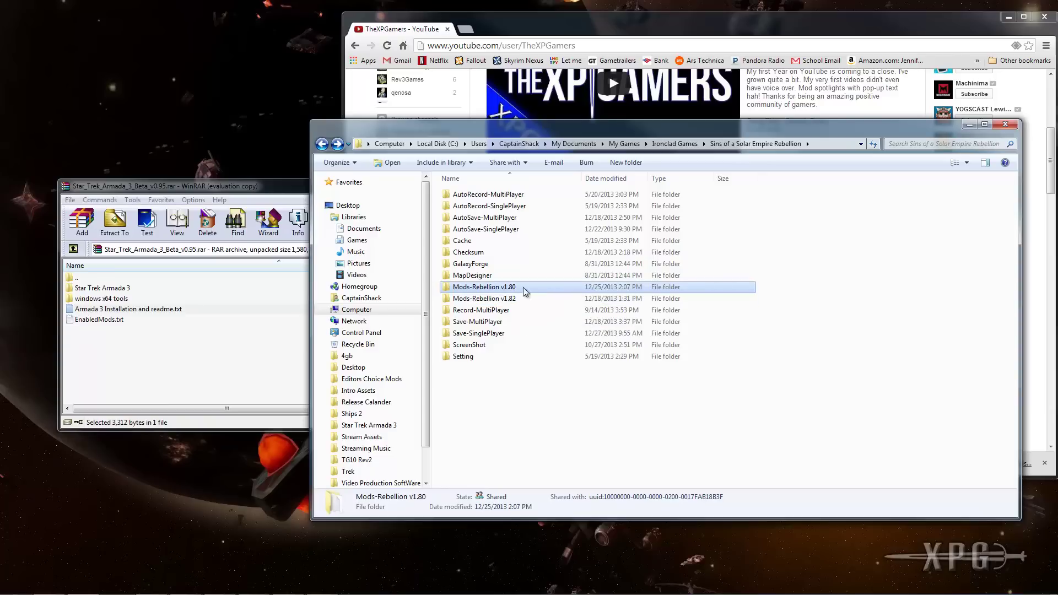
mouse_move(532, 290)
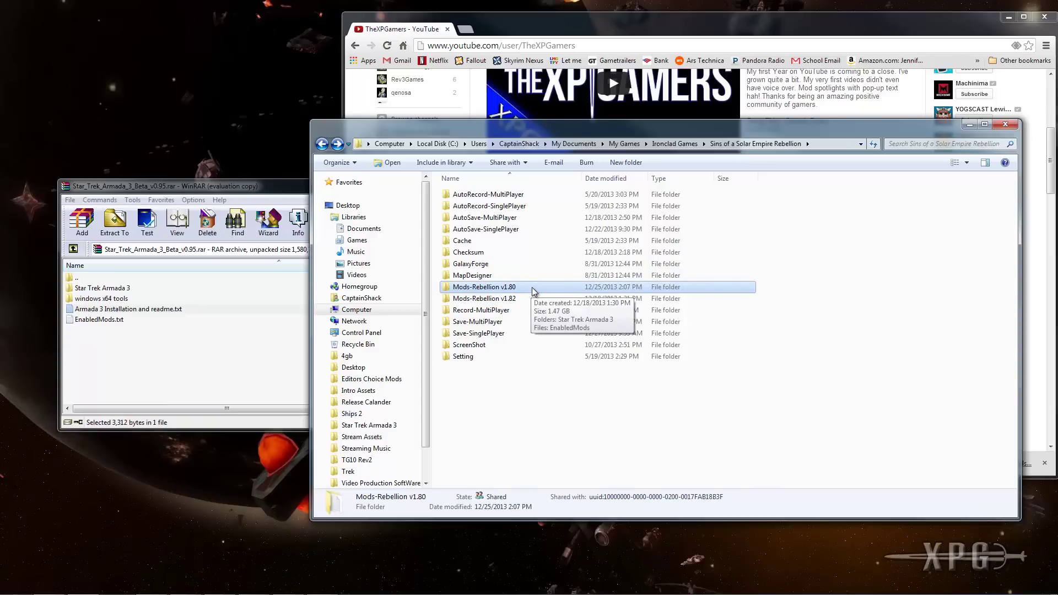
double_click(532, 289)
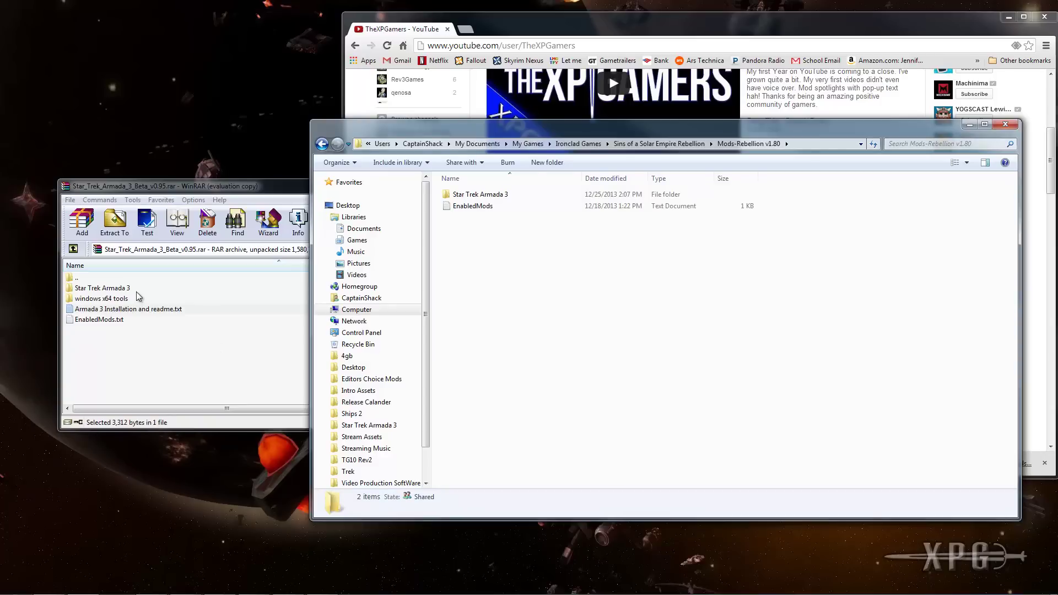
Step: Copy the Star Trek Armada 3 folder and EnabledMods.txt from the archive into Mods-Rebellion v1.80, replacing both
left_click_drag(136, 292, 685, 307)
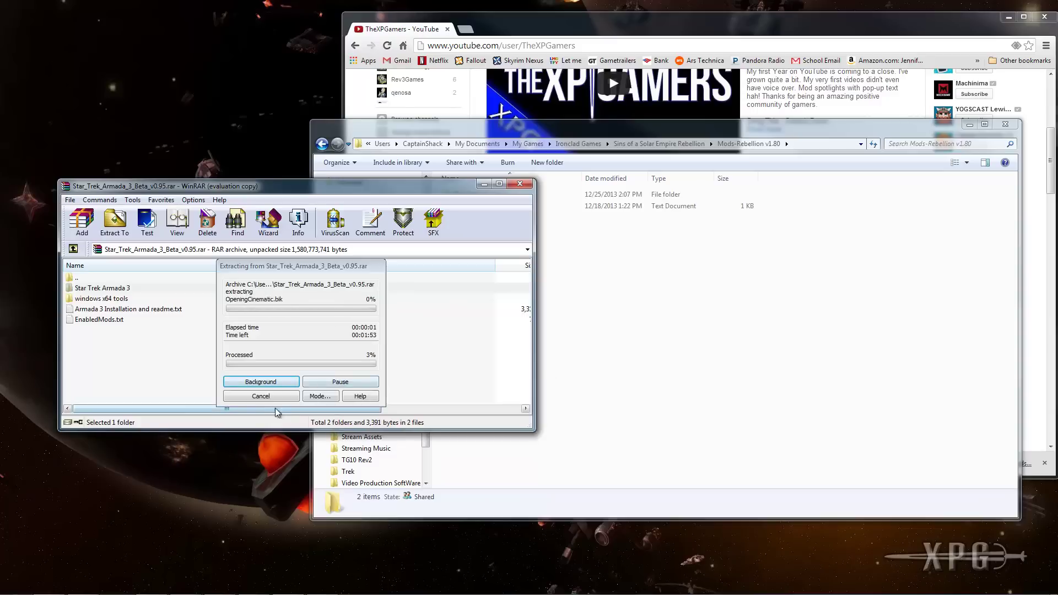
left_click(633, 418)
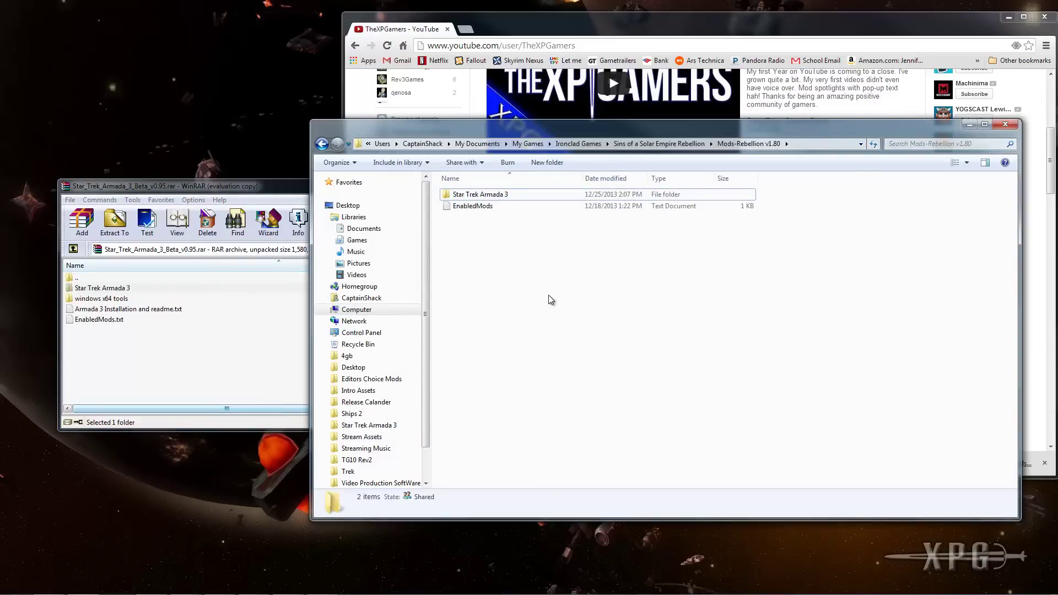
left_click(99, 321)
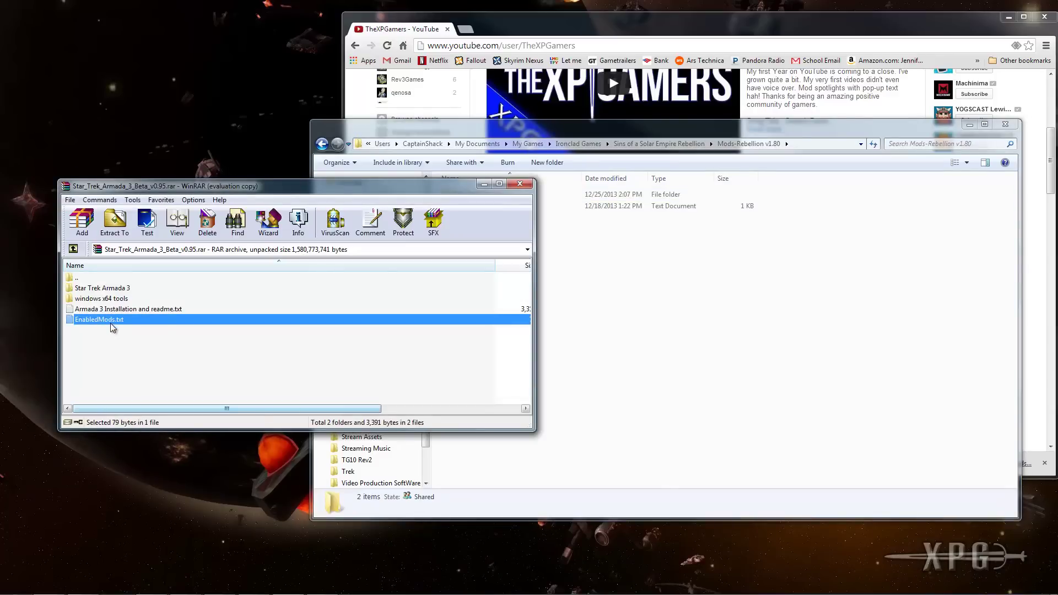
left_click_drag(97, 322, 661, 318)
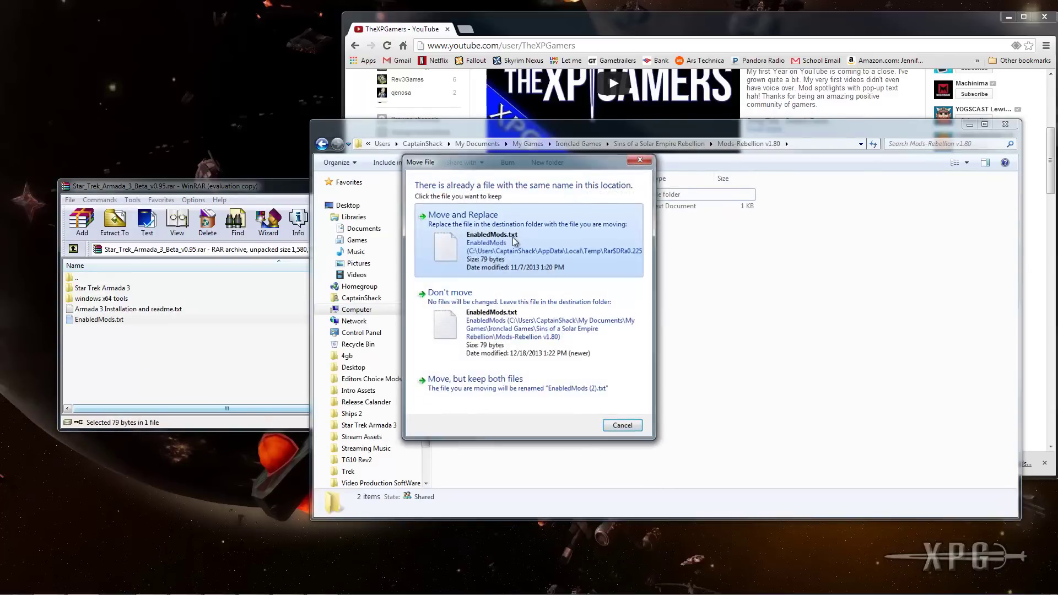
left_click(550, 220)
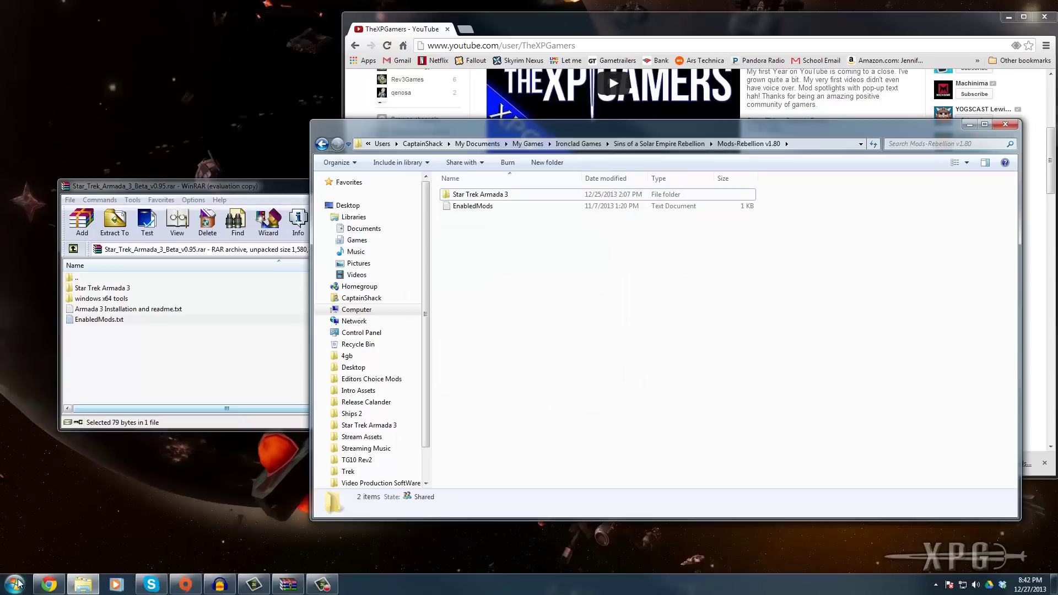
Step: Launch Steam from the Start menu and move its window up and left
left_click(15, 584)
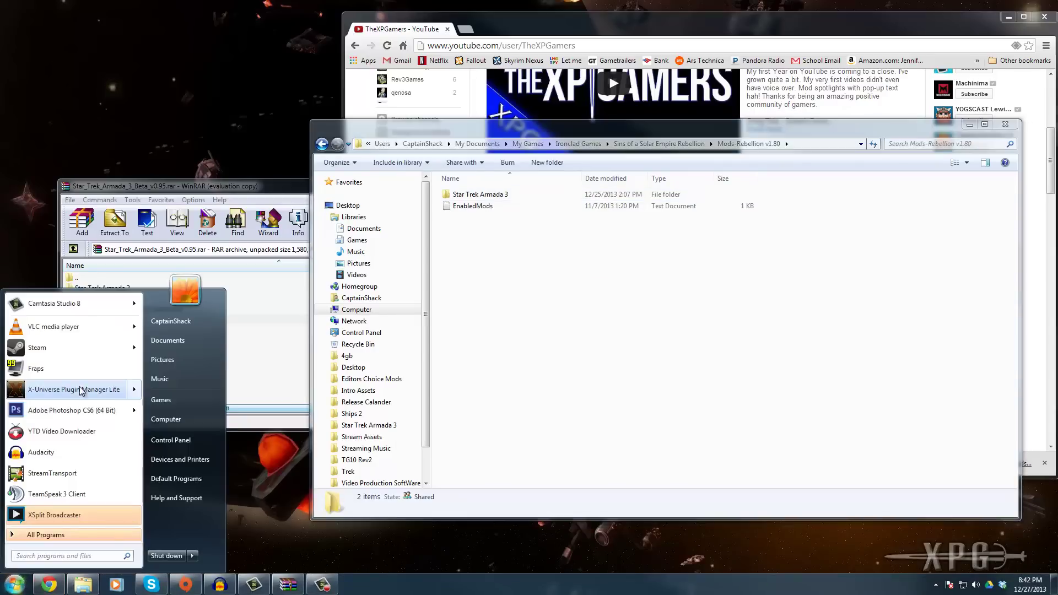
mouse_move(117, 353)
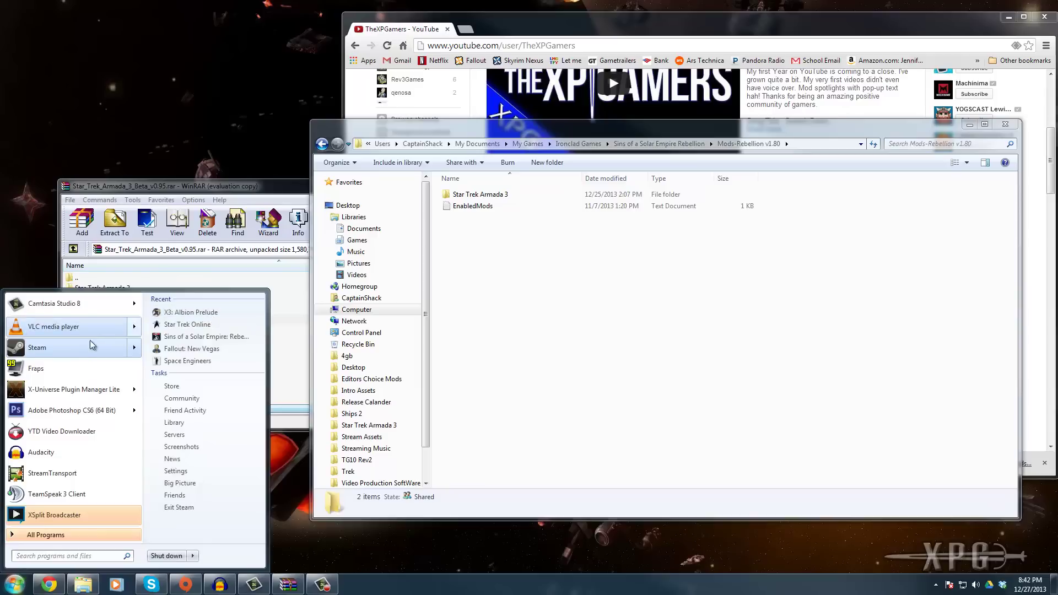
left_click(436, 347)
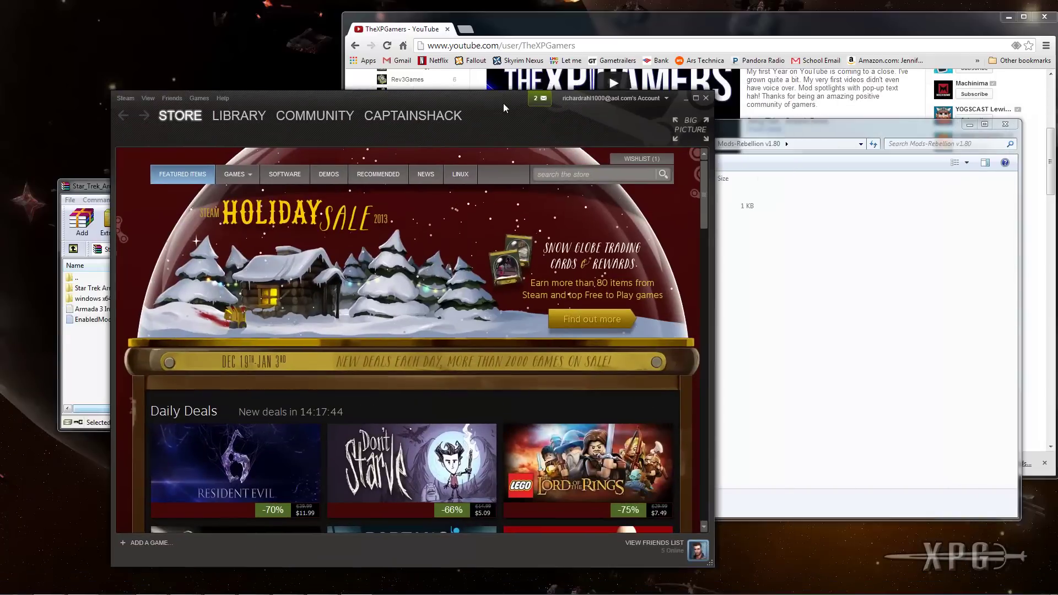
left_click_drag(503, 104, 431, 67)
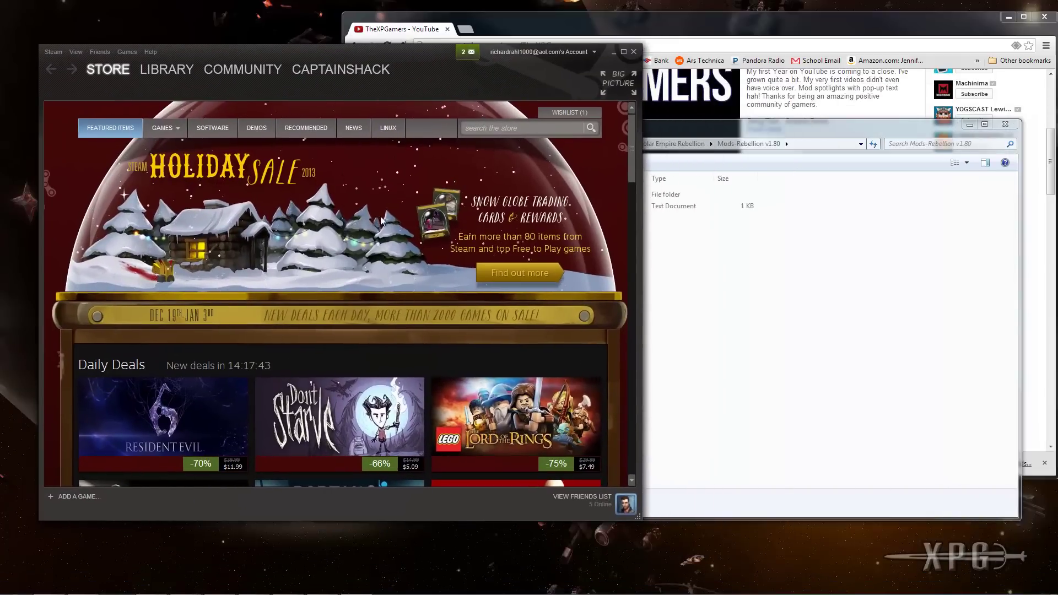
Step: Filter the Steam library by 'Reb' and select Sins of a Solar Empire: Rebellion
left_click(157, 71)
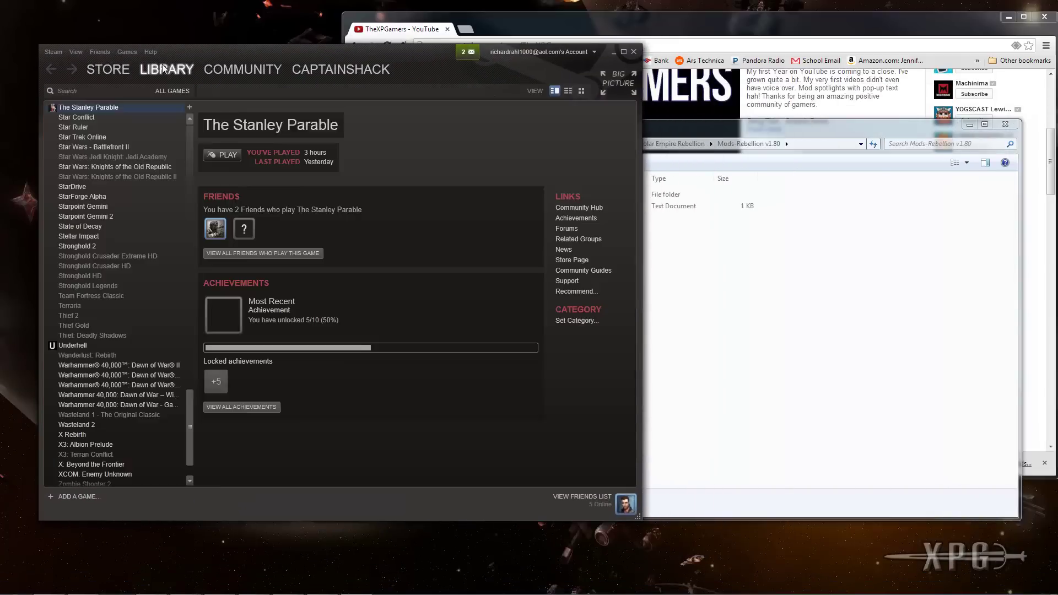
left_click(105, 93)
type("Reb")
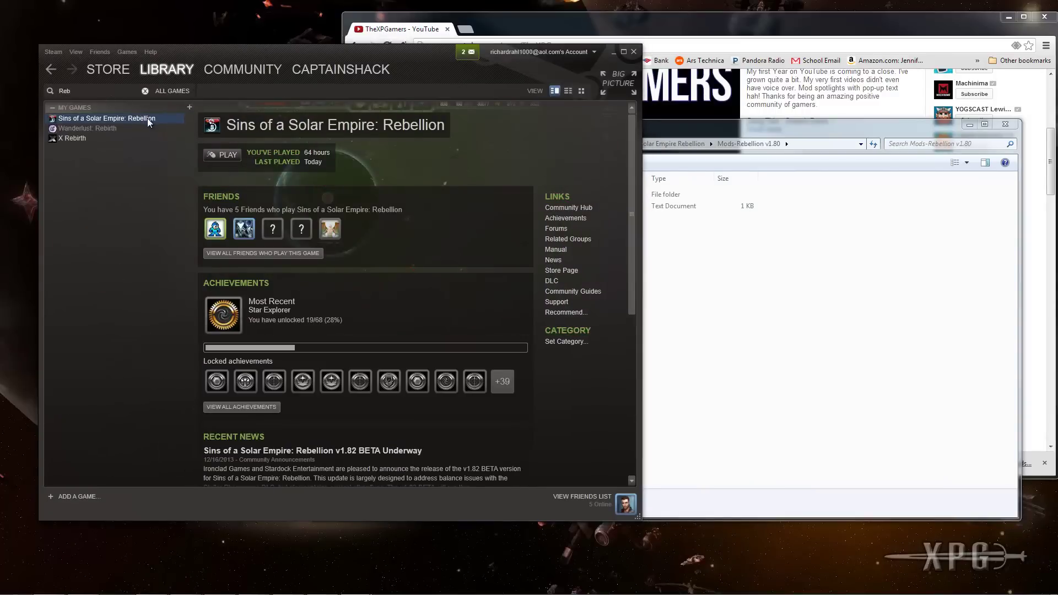
left_click(145, 91)
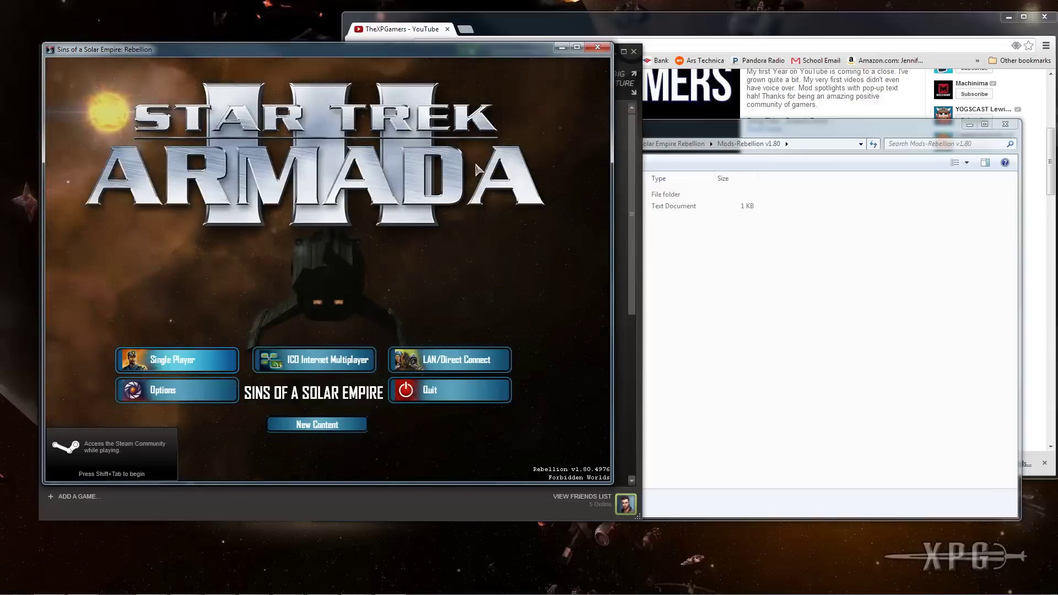
left_click_drag(409, 61, 476, 39)
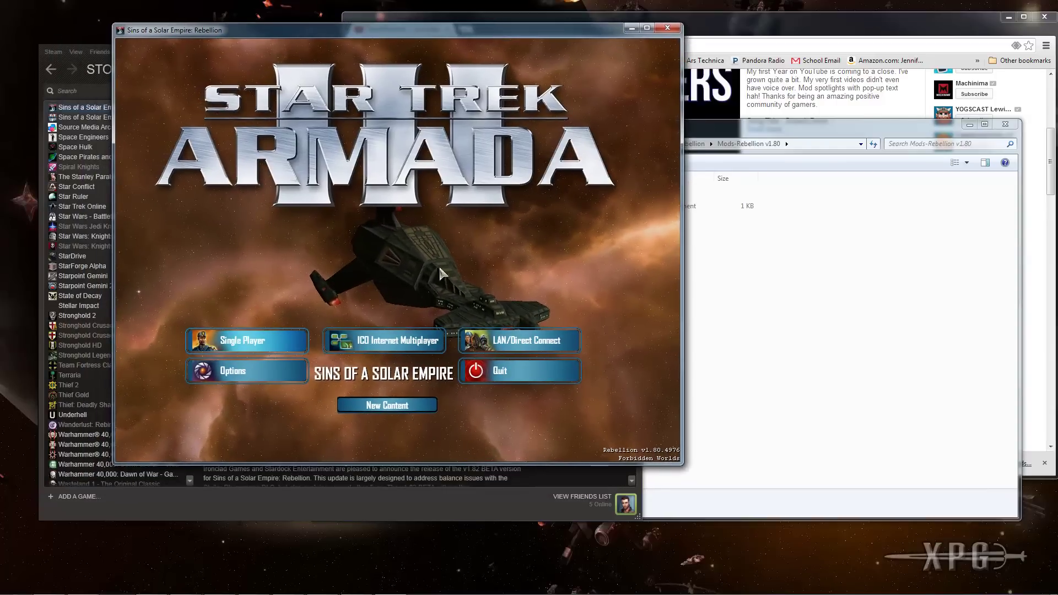
double_click(553, 34)
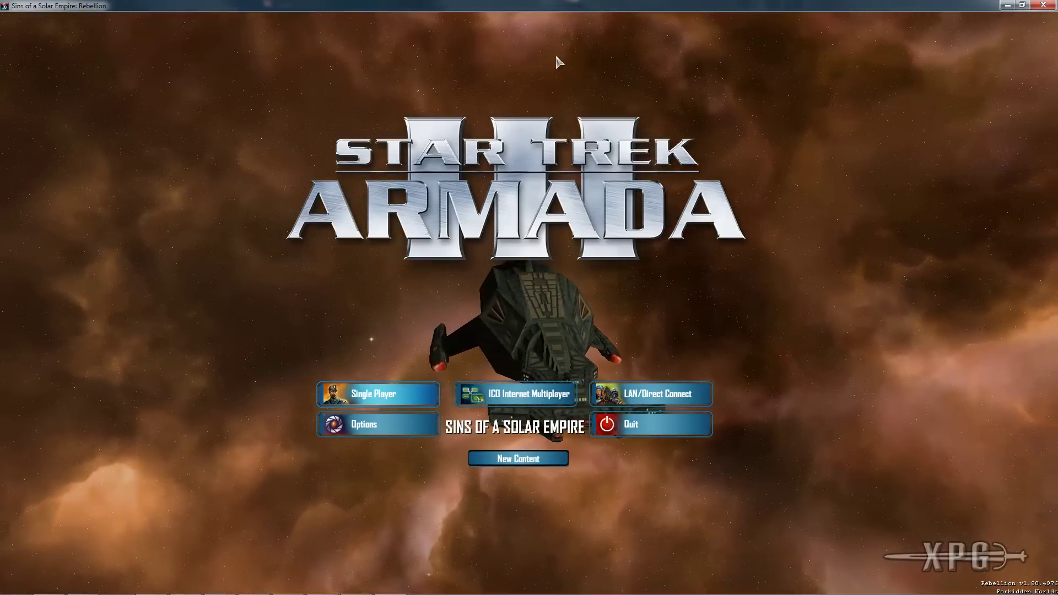
double_click(574, 7)
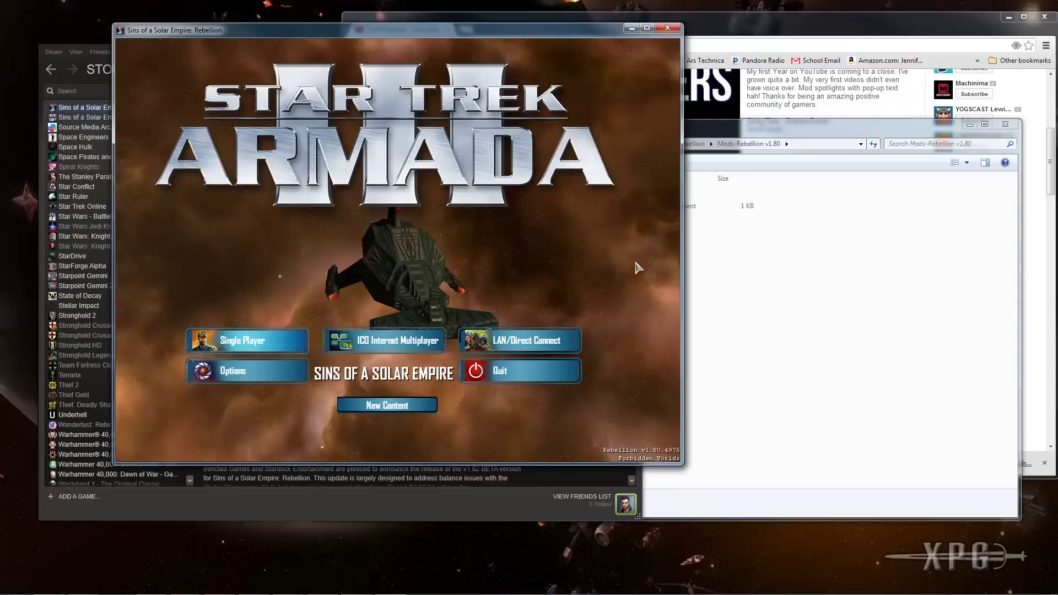